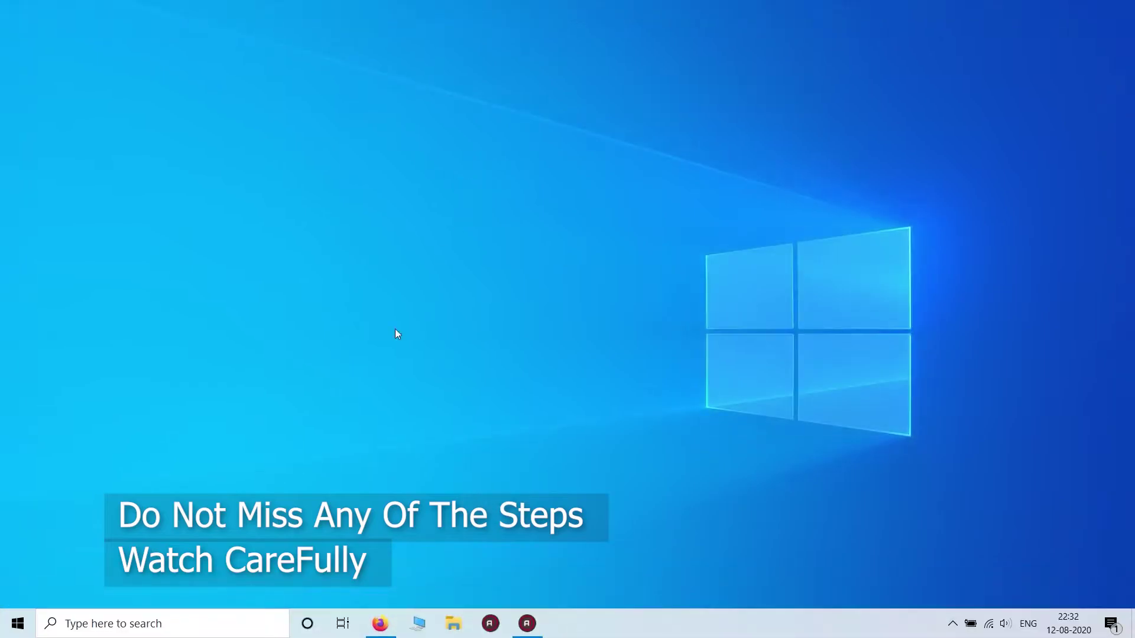
Step: Switch to Firefox, search Google for "virtualbox" and open the VirtualBox Downloads page from the results
click(380, 624)
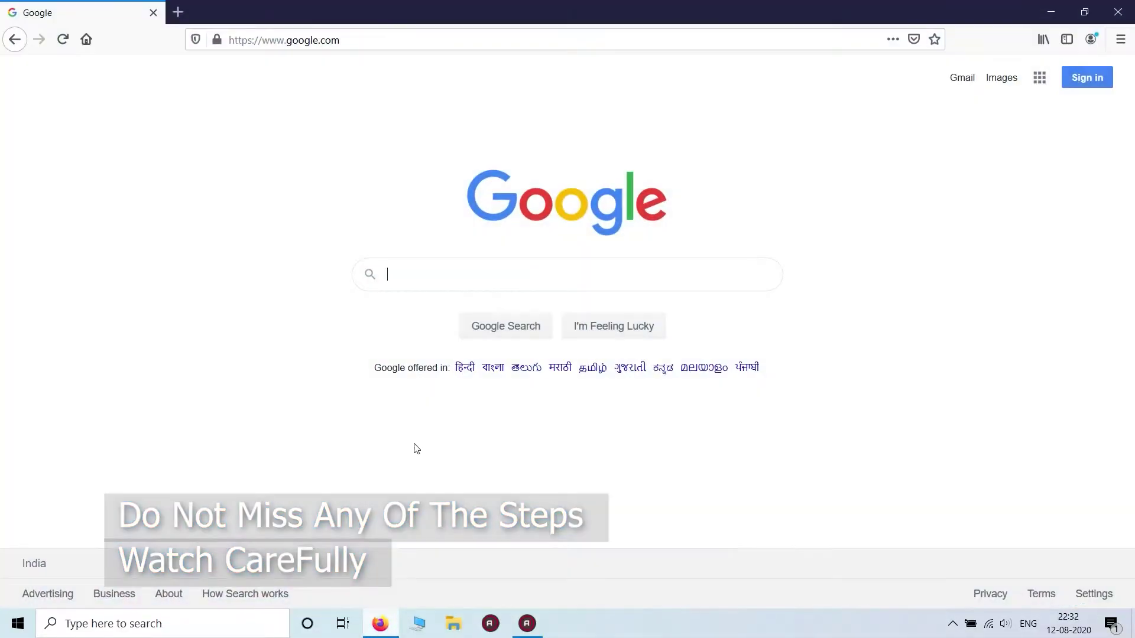
click(422, 280)
text(v)
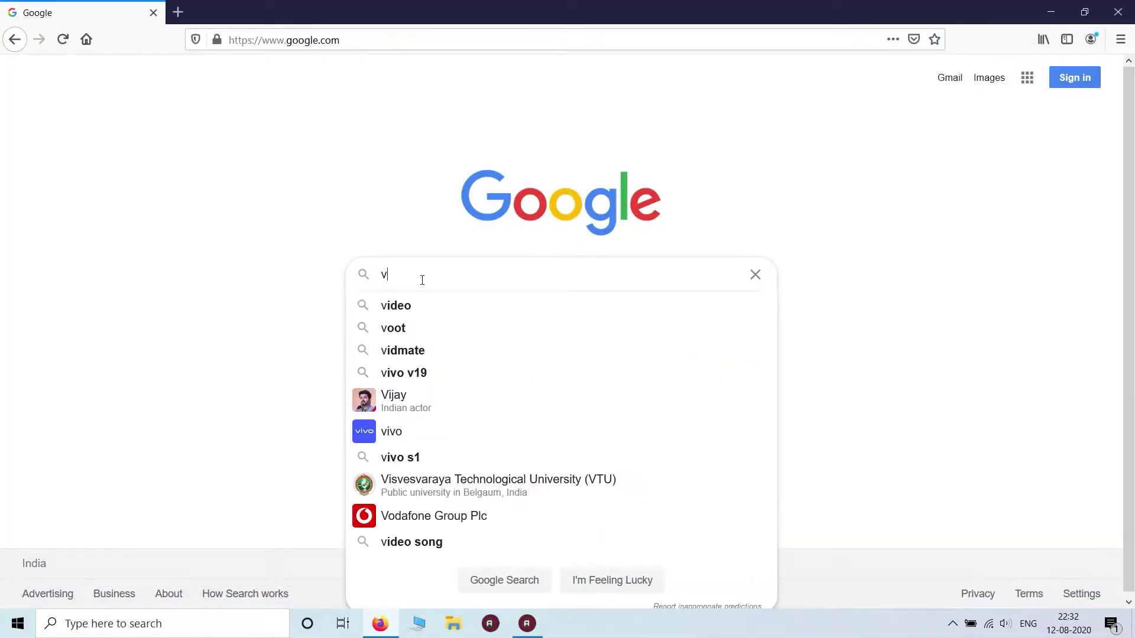
text(irtualbox)
key(Return)
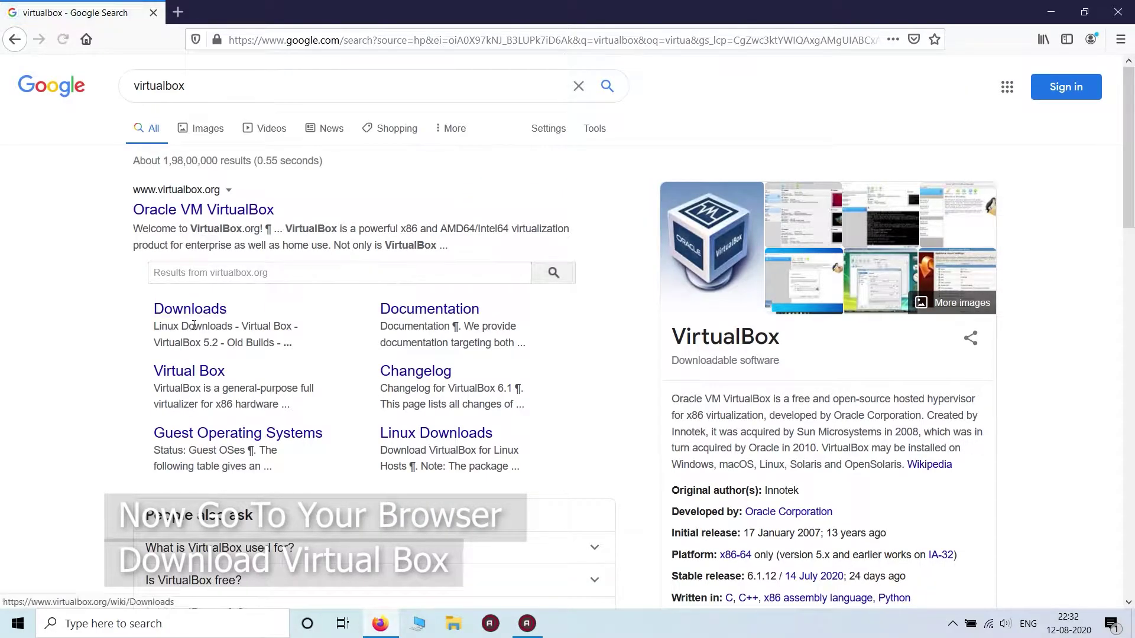
click(207, 308)
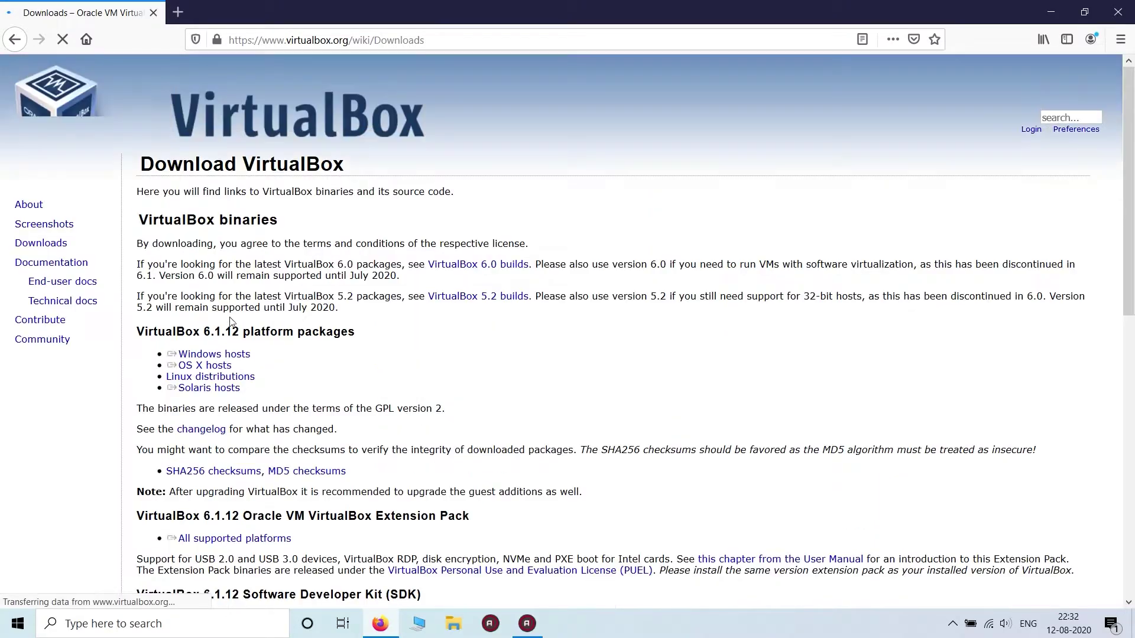
Step: Download and save the VirtualBox 6.1.12 platform package for Windows hosts
scroll(435, 333, down, 1)
scroll(435, 333, up, 1)
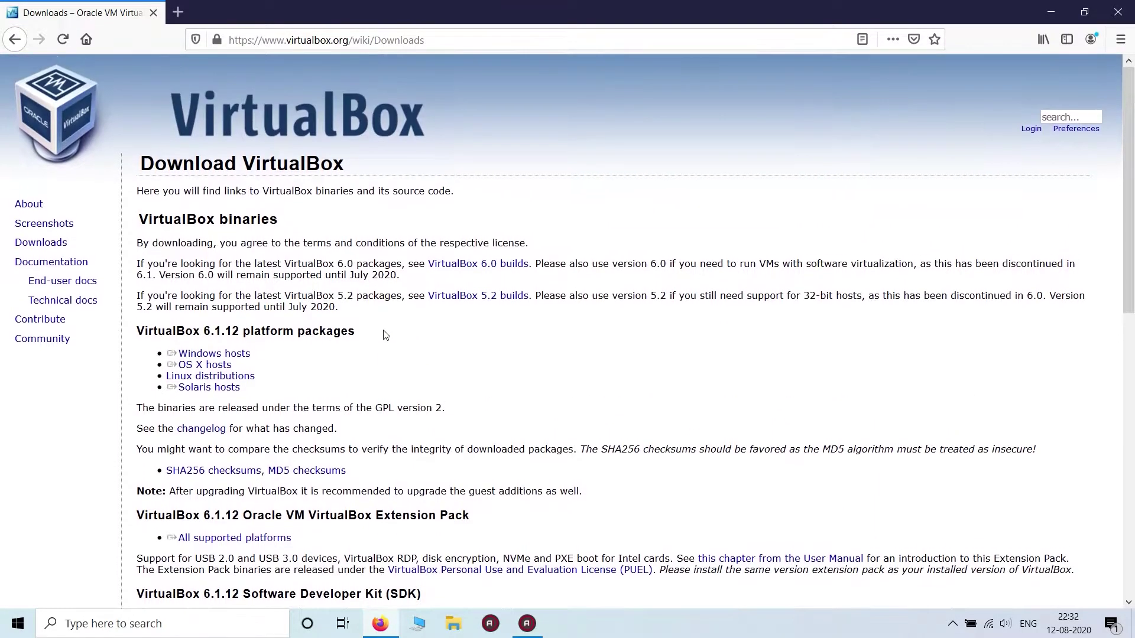
click(211, 355)
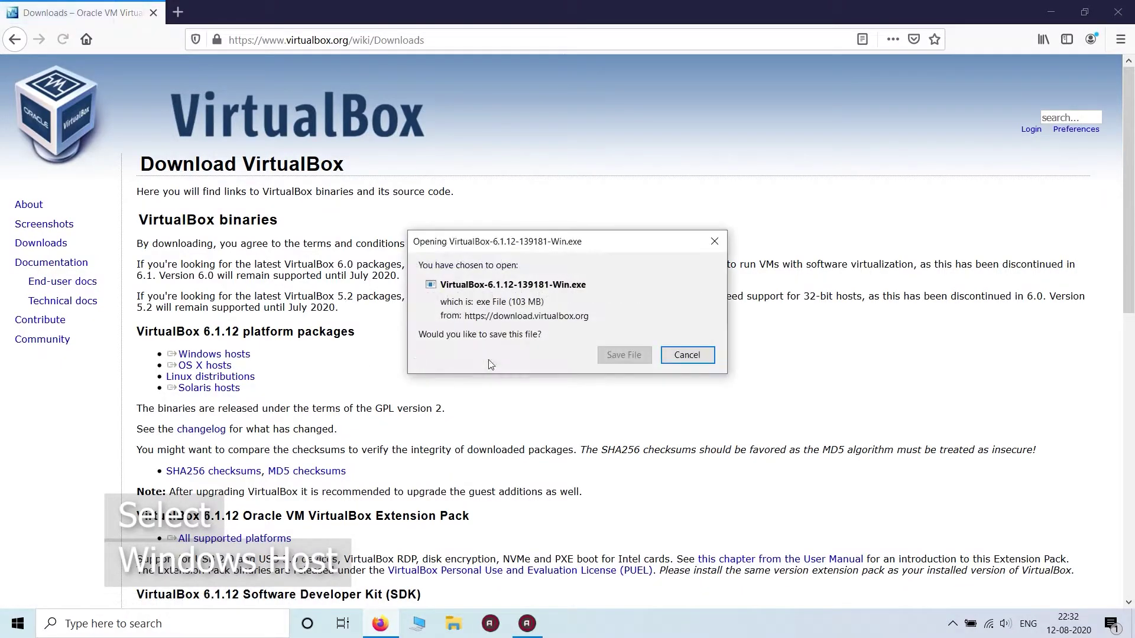
click(623, 356)
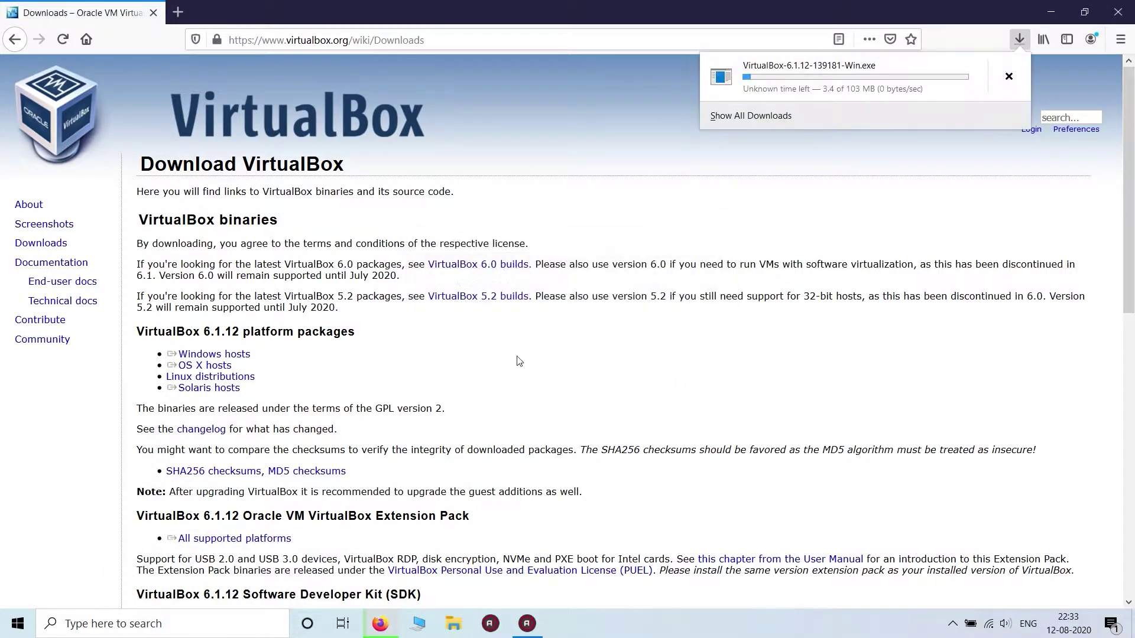
click(571, 279)
Step: Download the VirtualBox 6.1.12 Extension Pack for all supported platforms, choosing to save the file
scroll(282, 346, down, 5)
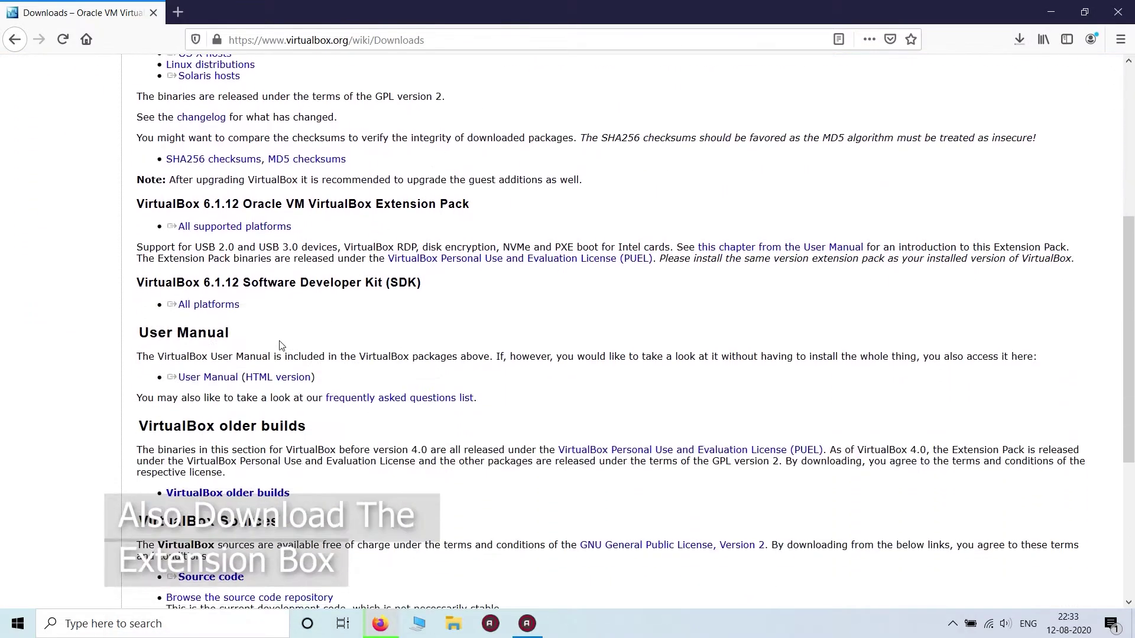
click(258, 230)
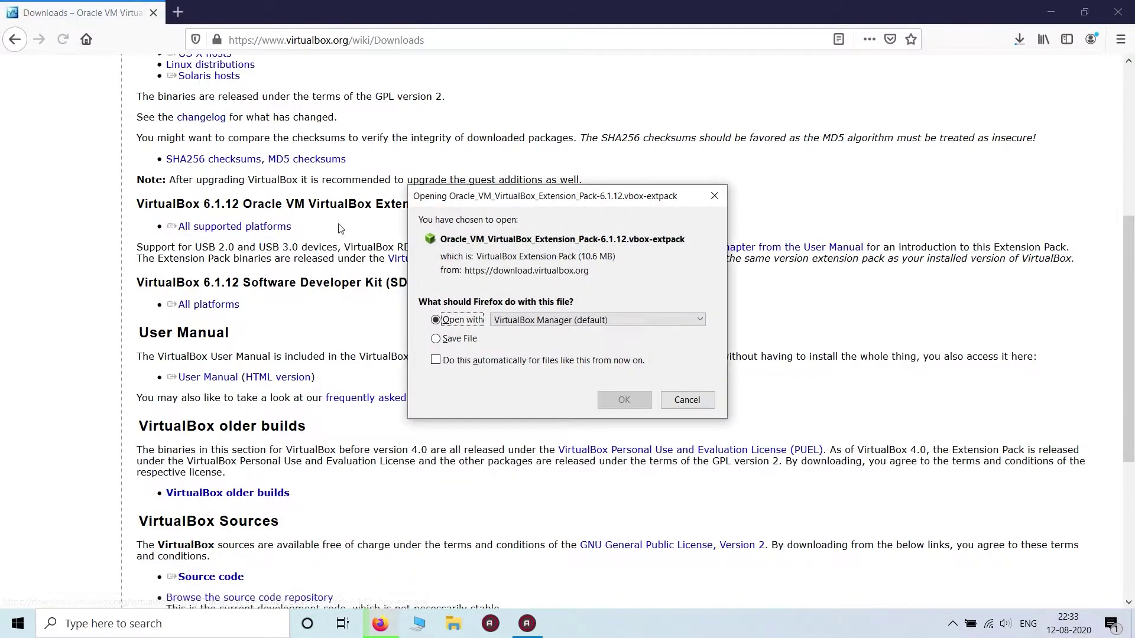
click(471, 338)
click(624, 399)
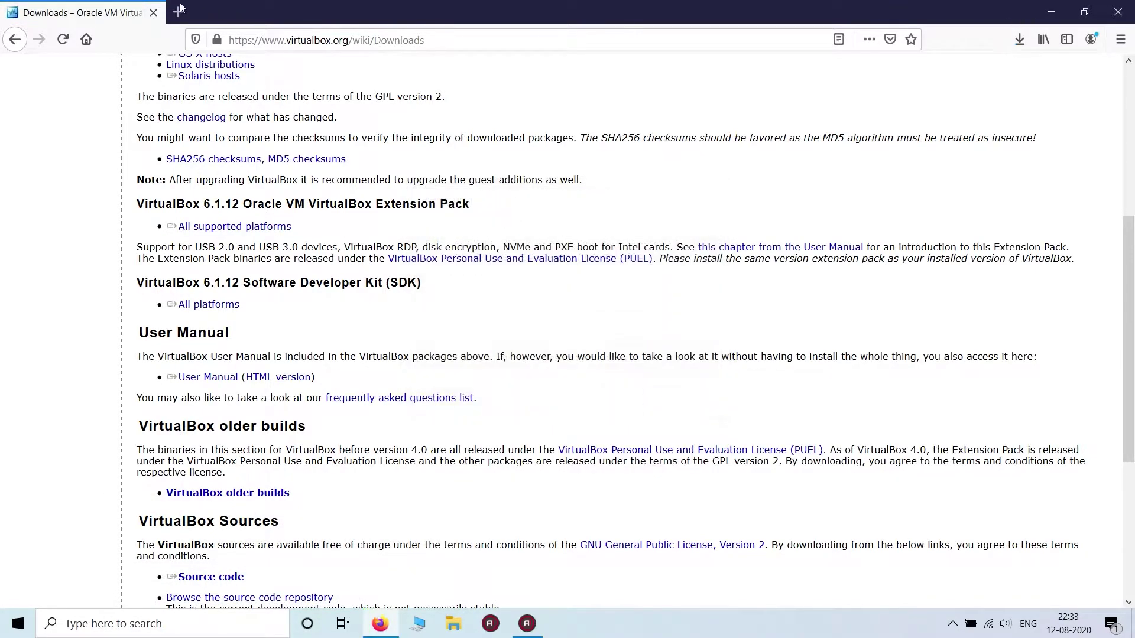
Step: Open google.com in a new browser tab and search for "kali linux" to reach the official Kali downloads page
click(179, 11)
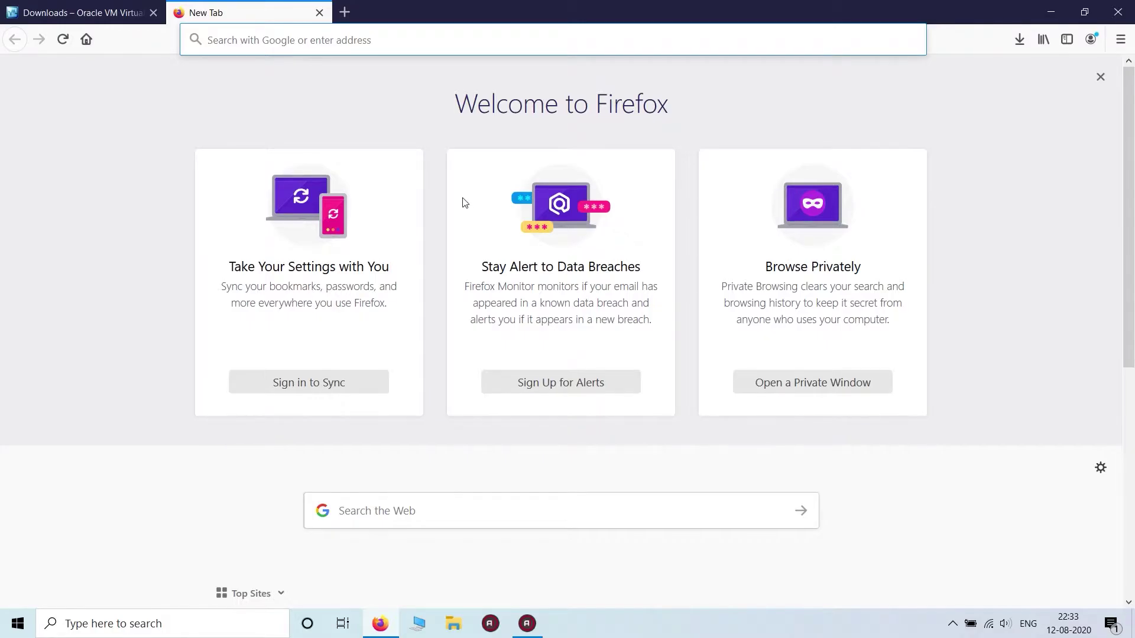
text(google.com)
key(Return)
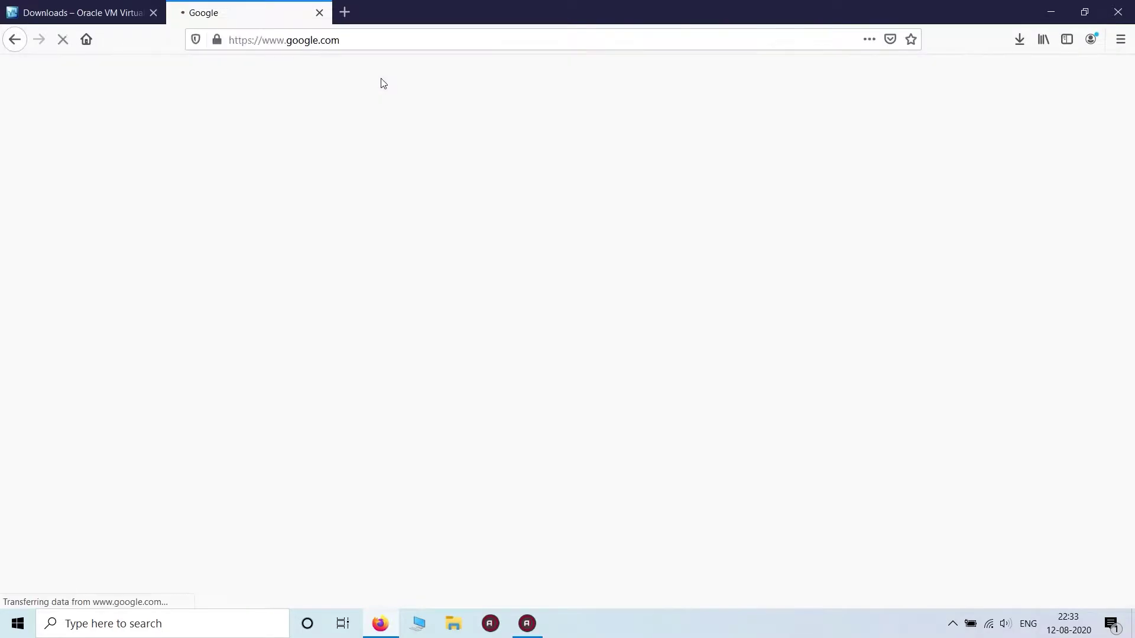
click(424, 279)
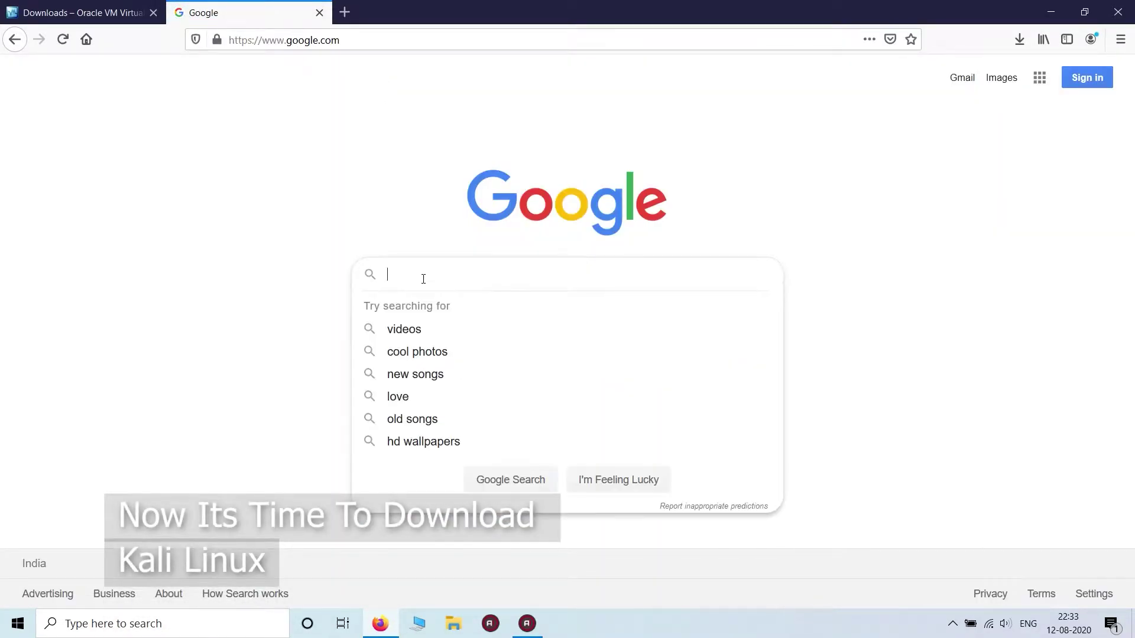
text(kali linux)
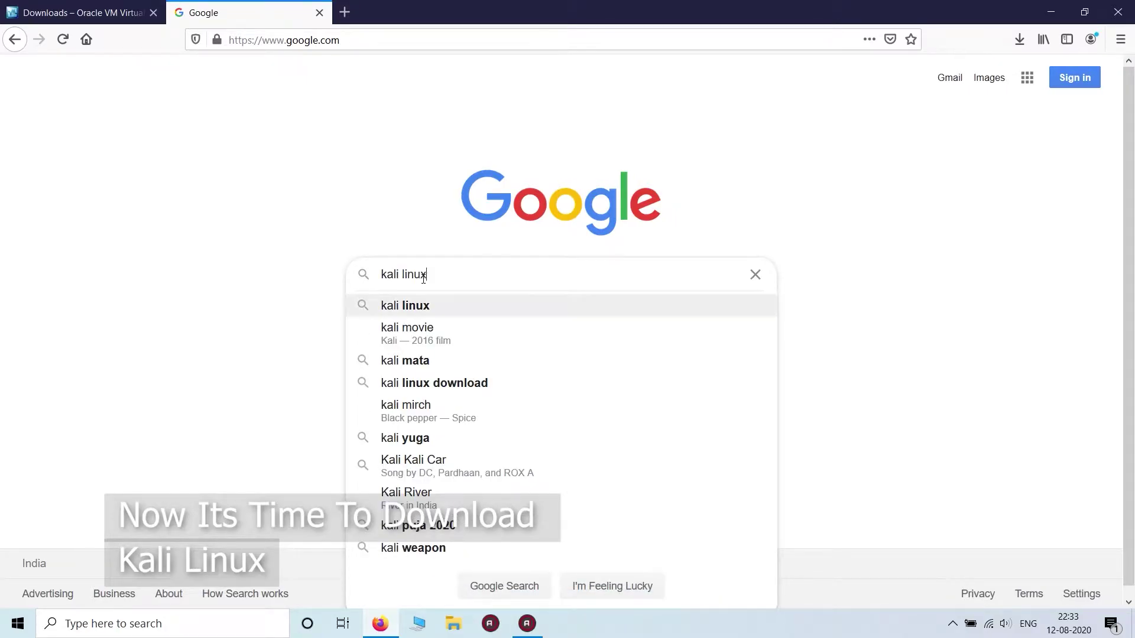
key(Return)
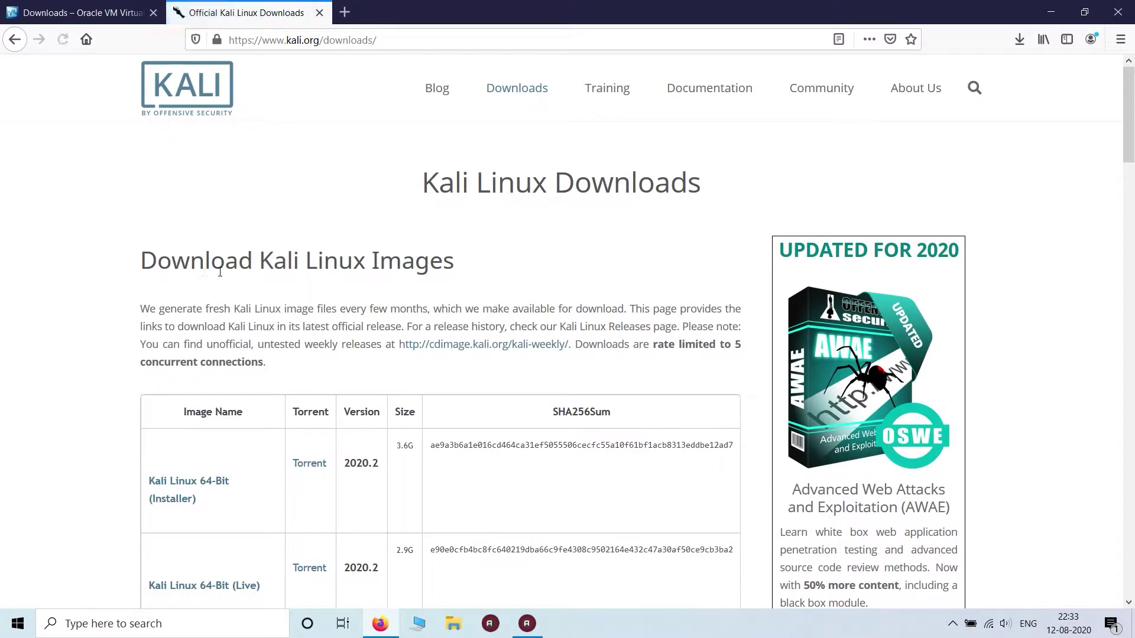
Step: Open the Offensive Security VM Download Page linked for Kali Linux 64-bit VirtualBox
scroll(532, 312, down, 7)
scroll(531, 312, down, 5)
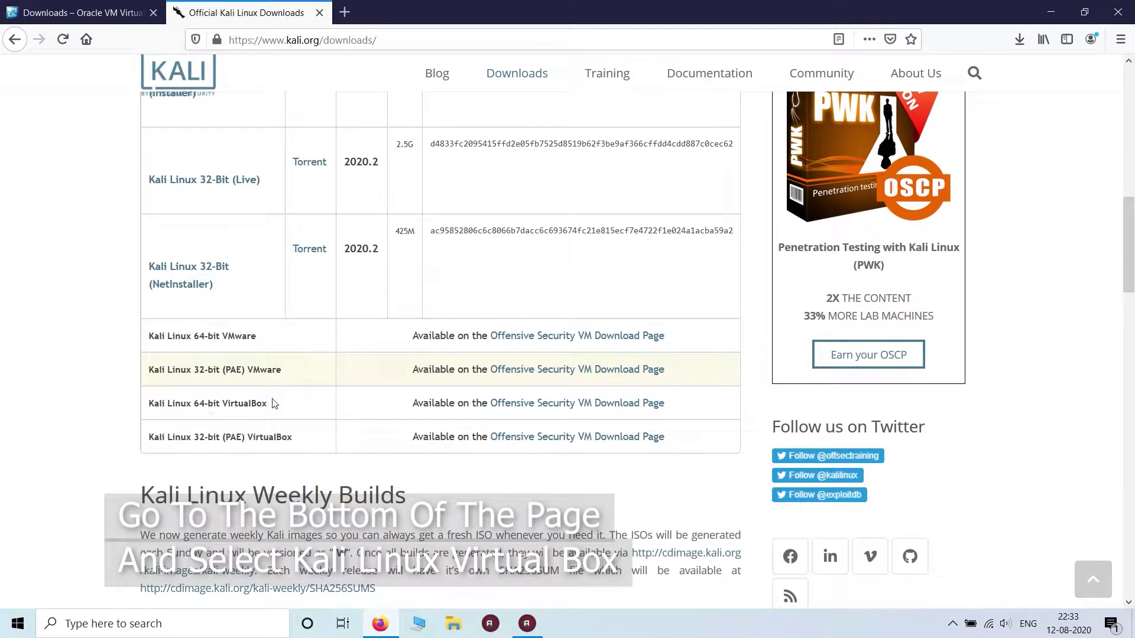
click(603, 407)
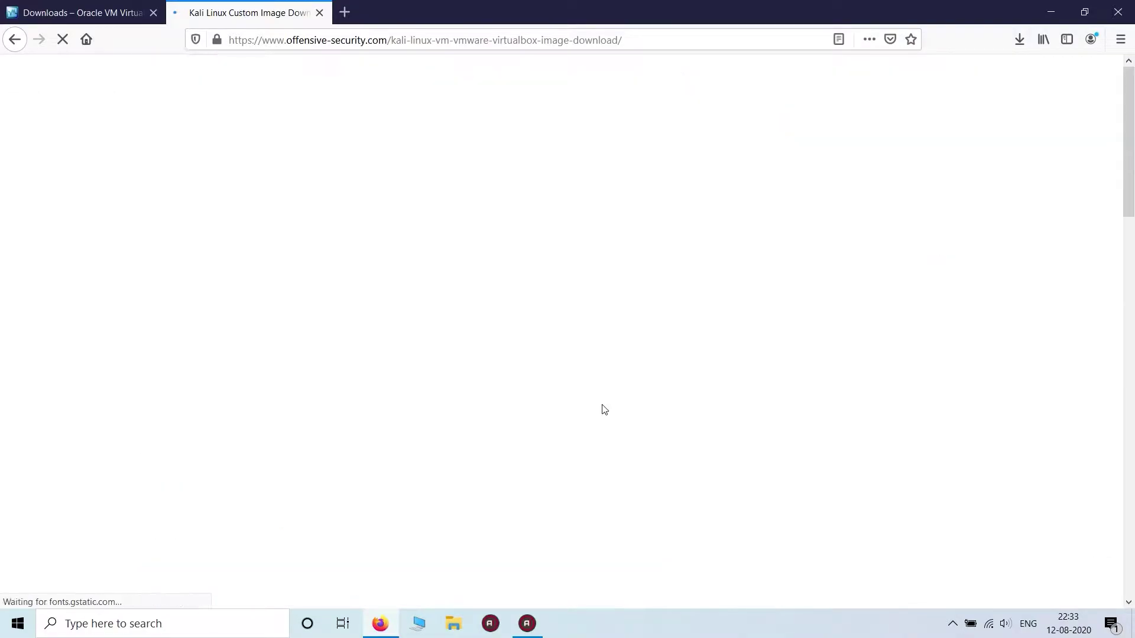
Step: Expand the Kali Linux VirtualBox Images section and download the Kali Linux VirtualBox 64-Bit image
scroll(603, 408, down, 5)
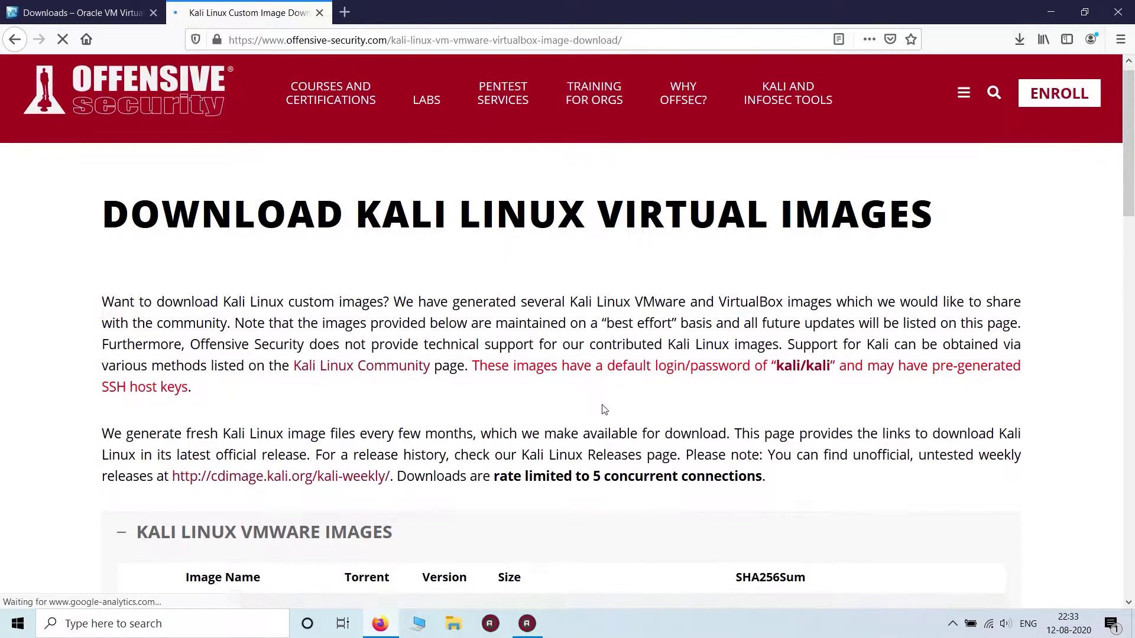
scroll(603, 406, down, 3)
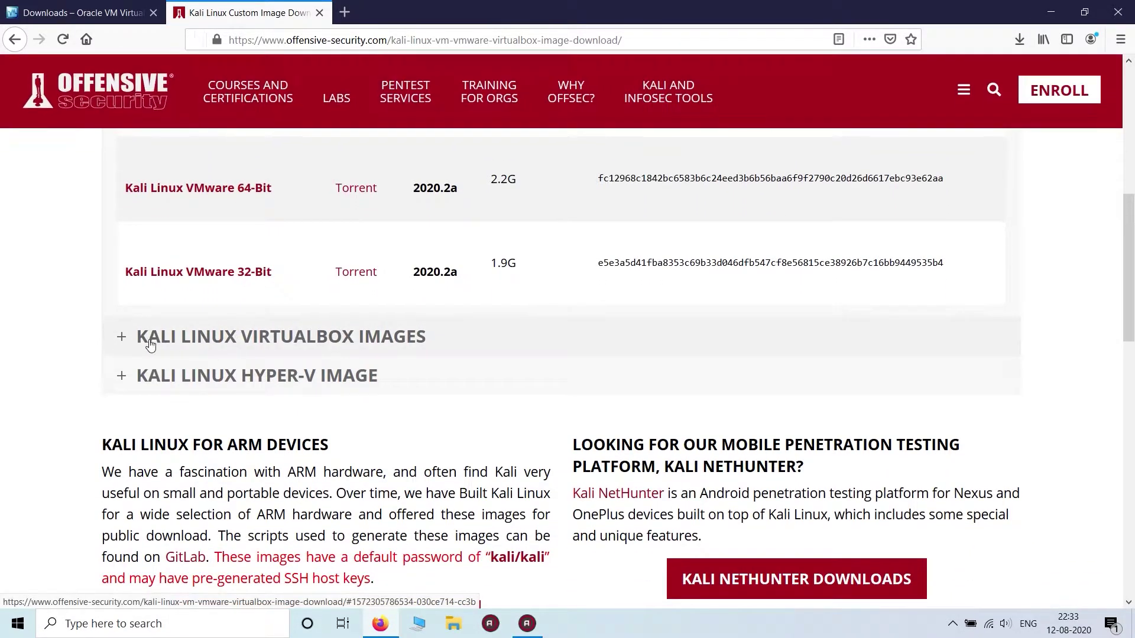
click(324, 344)
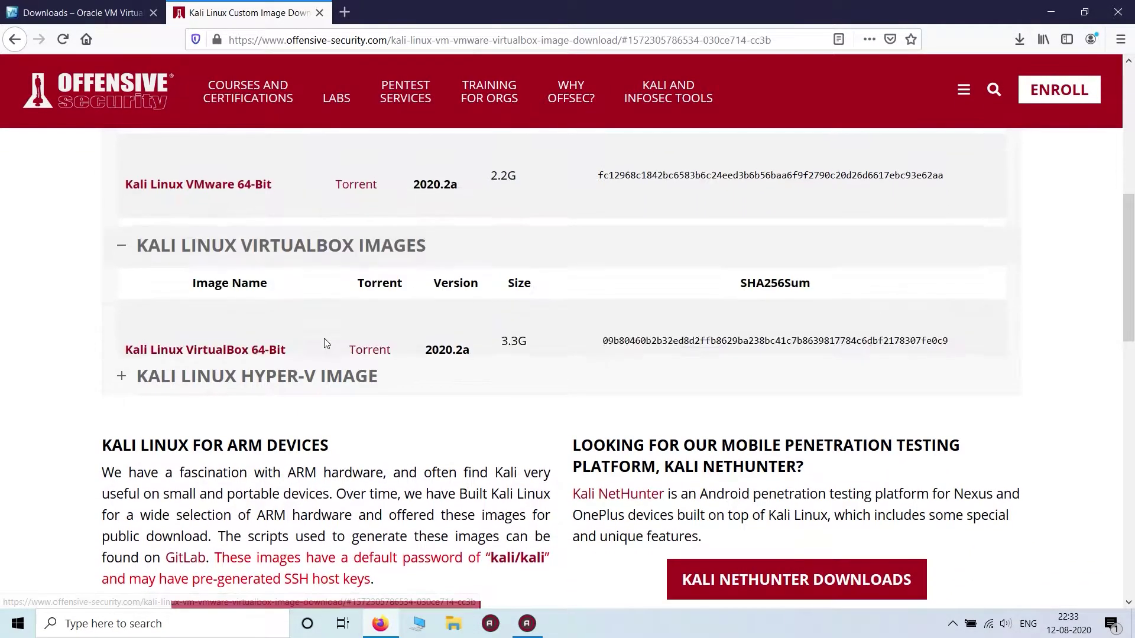
scroll(335, 291, up, 1)
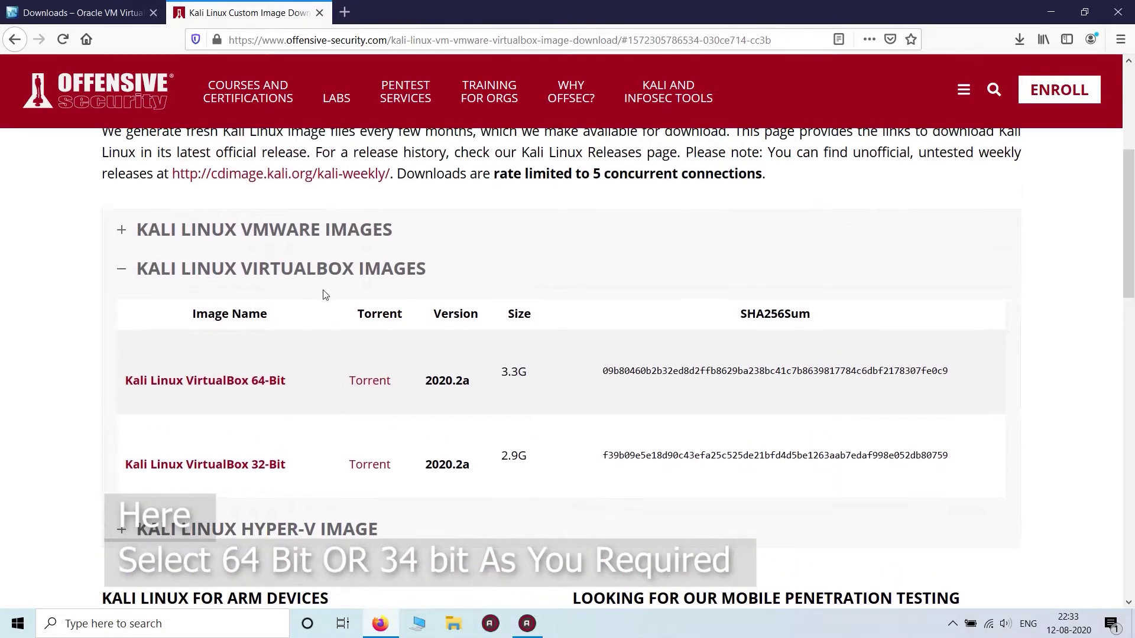
click(233, 390)
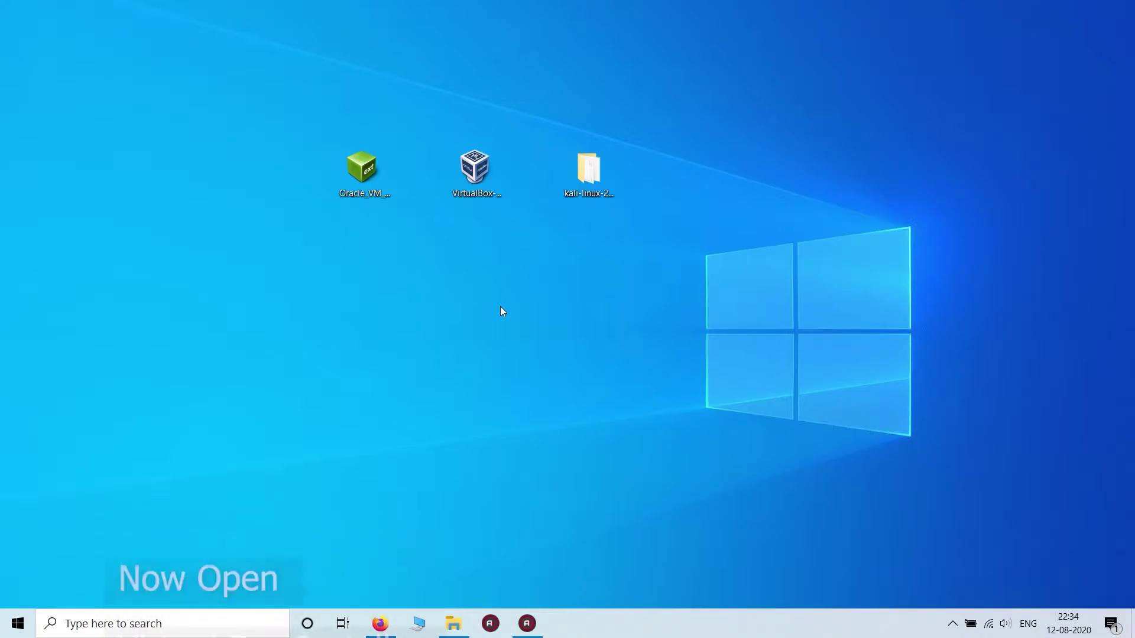
double_click(479, 174)
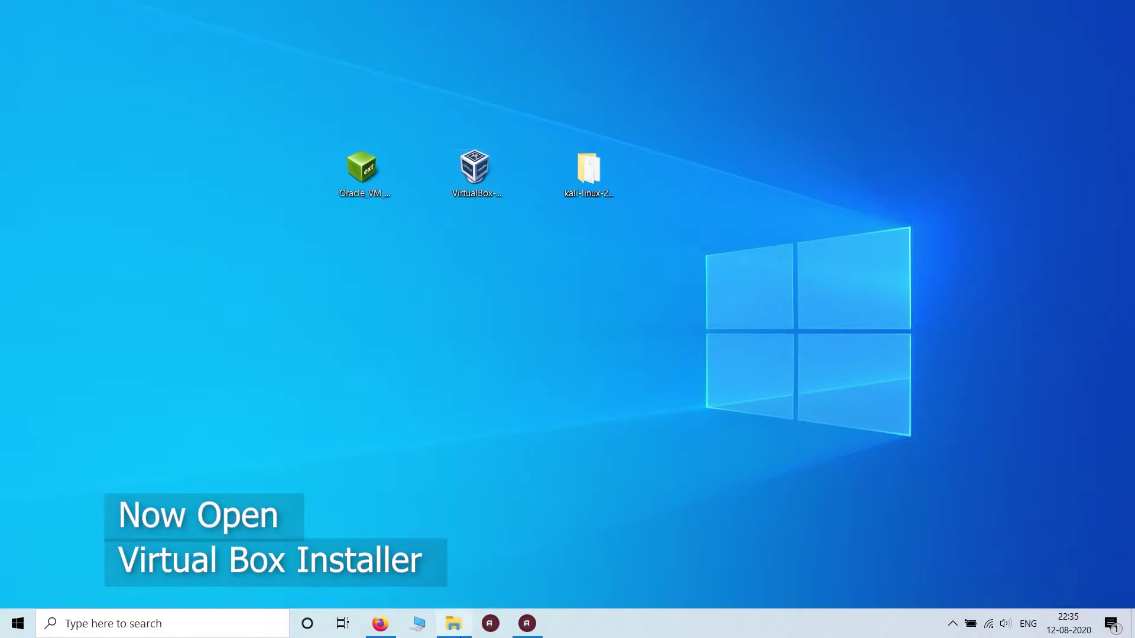
click(644, 426)
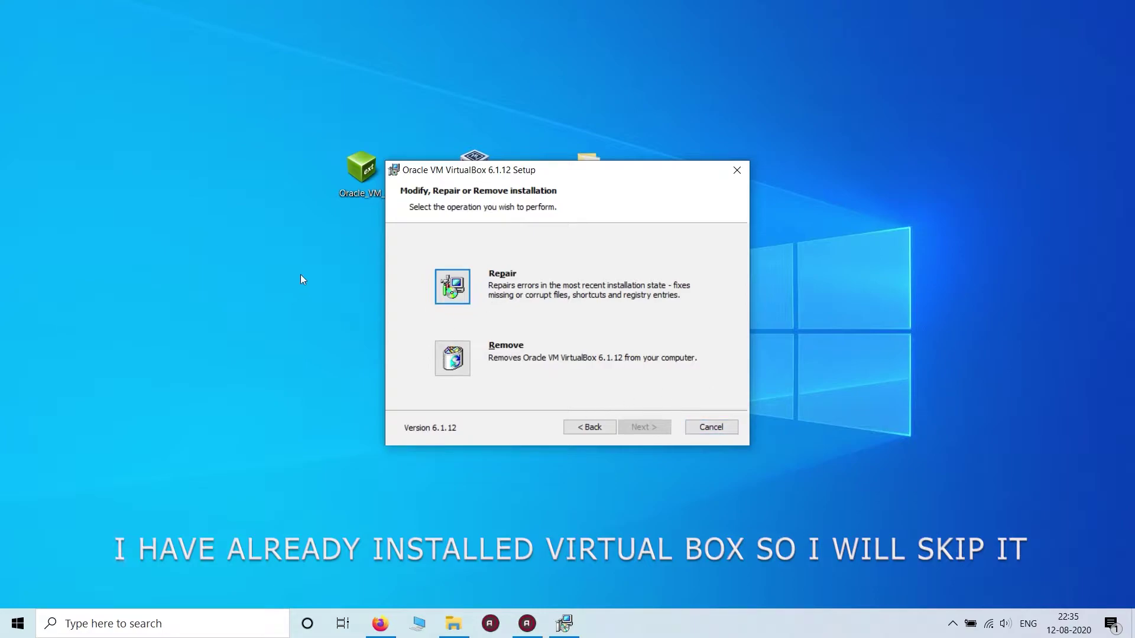
click(698, 427)
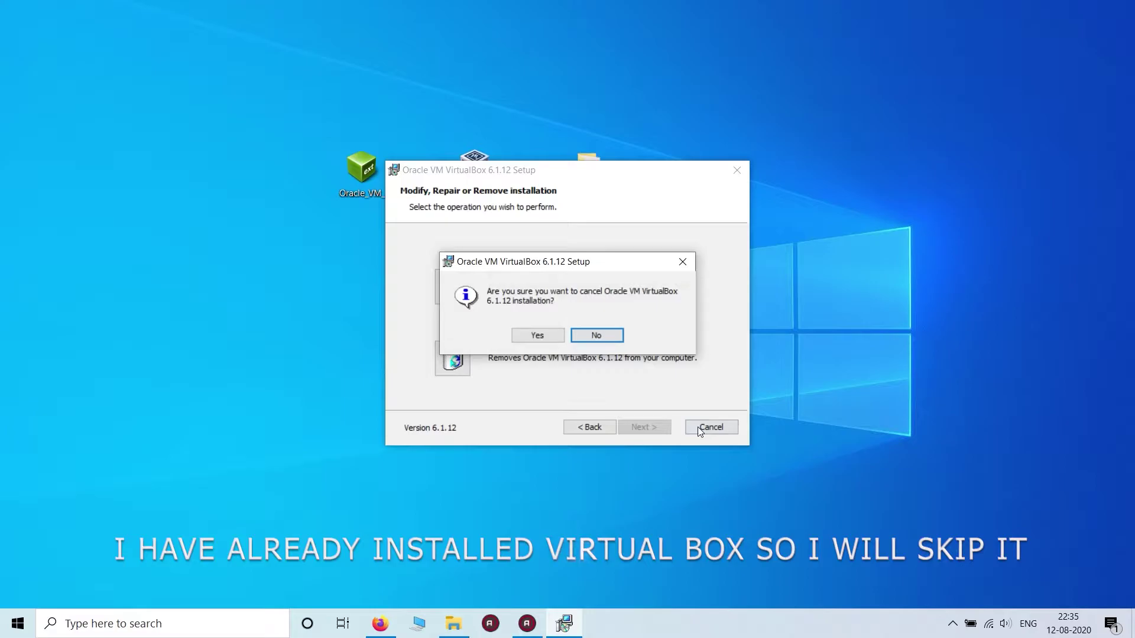
click(537, 338)
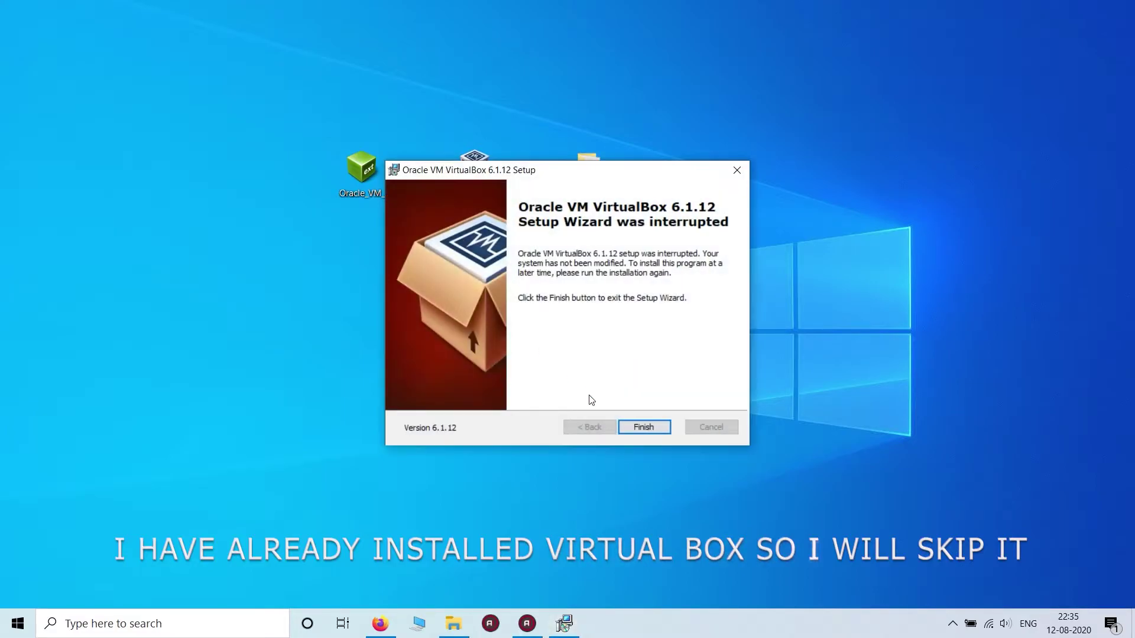
click(650, 426)
Step: Find and launch Oracle VM VirtualBox through Windows search, and move its manager window clear of the desktop icons
click(59, 625)
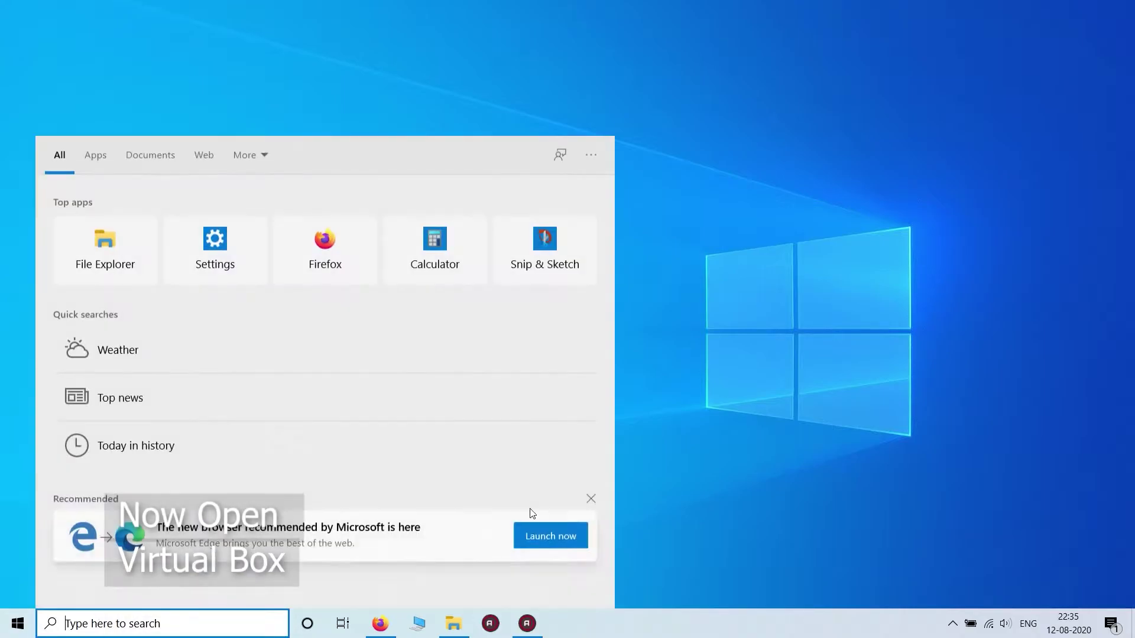
text(virtu)
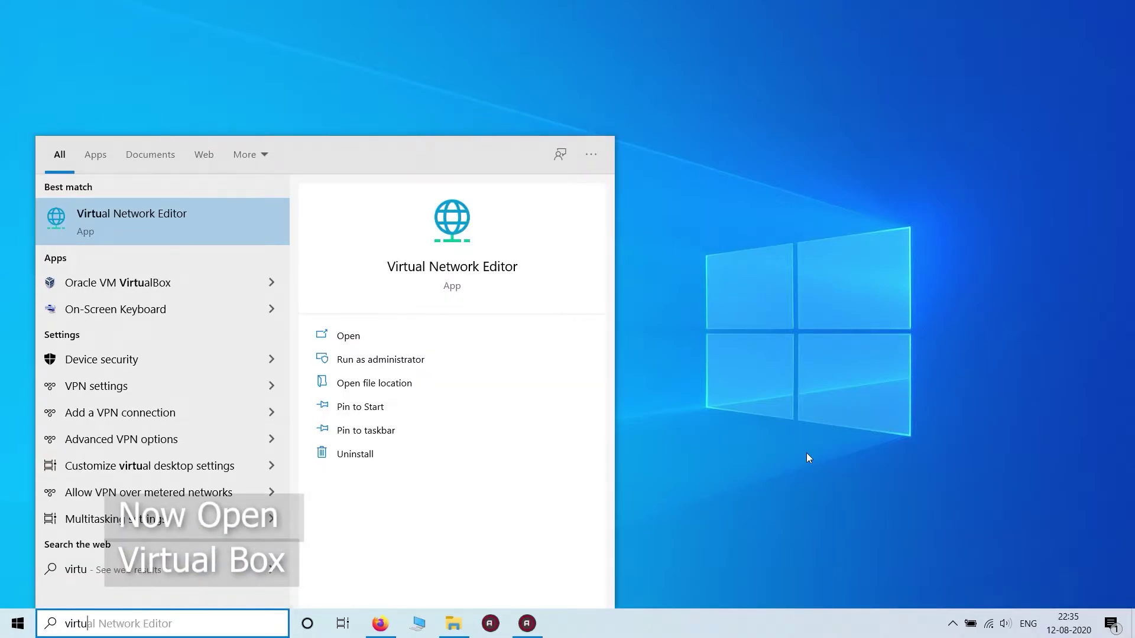
key(Down)
key(Return)
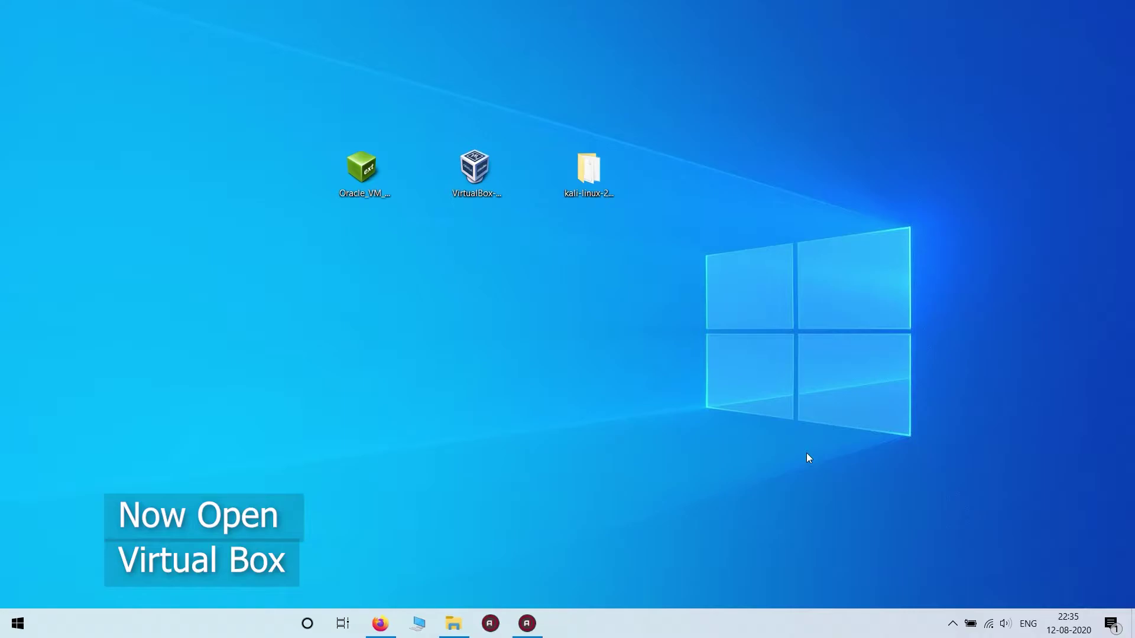
drag(585, 164, 652, 220)
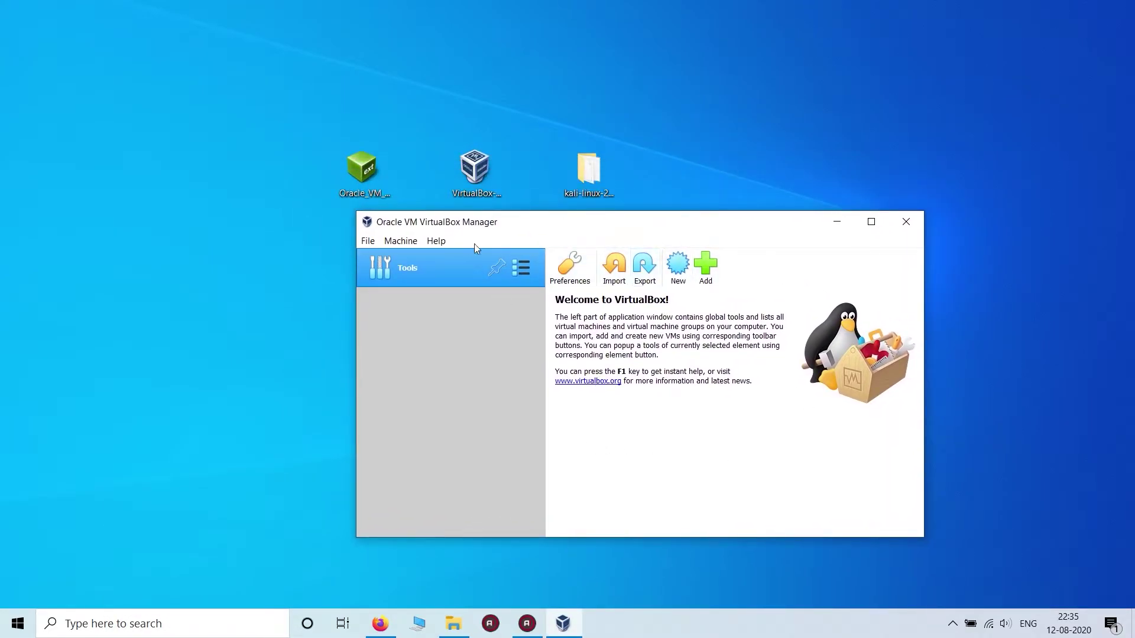
click(369, 176)
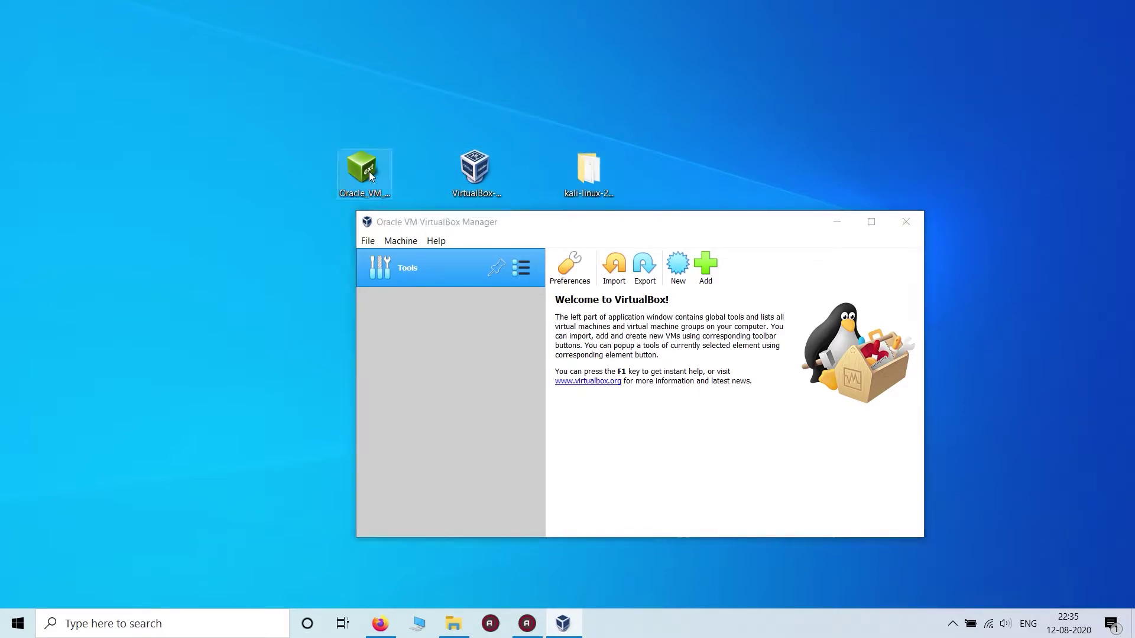
click(835, 222)
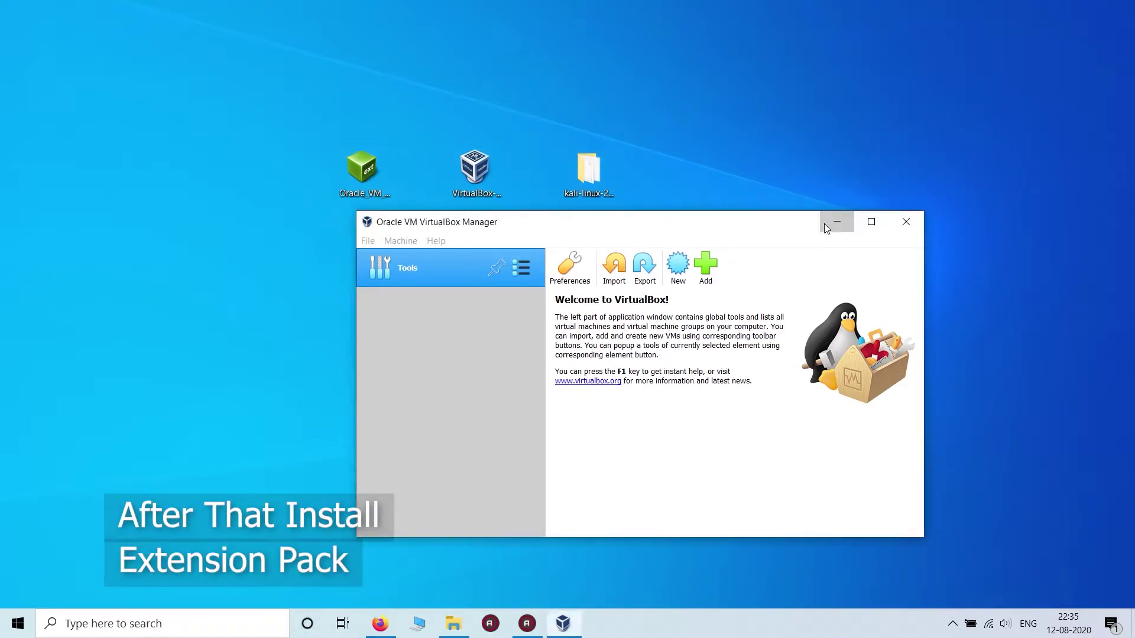
click(367, 206)
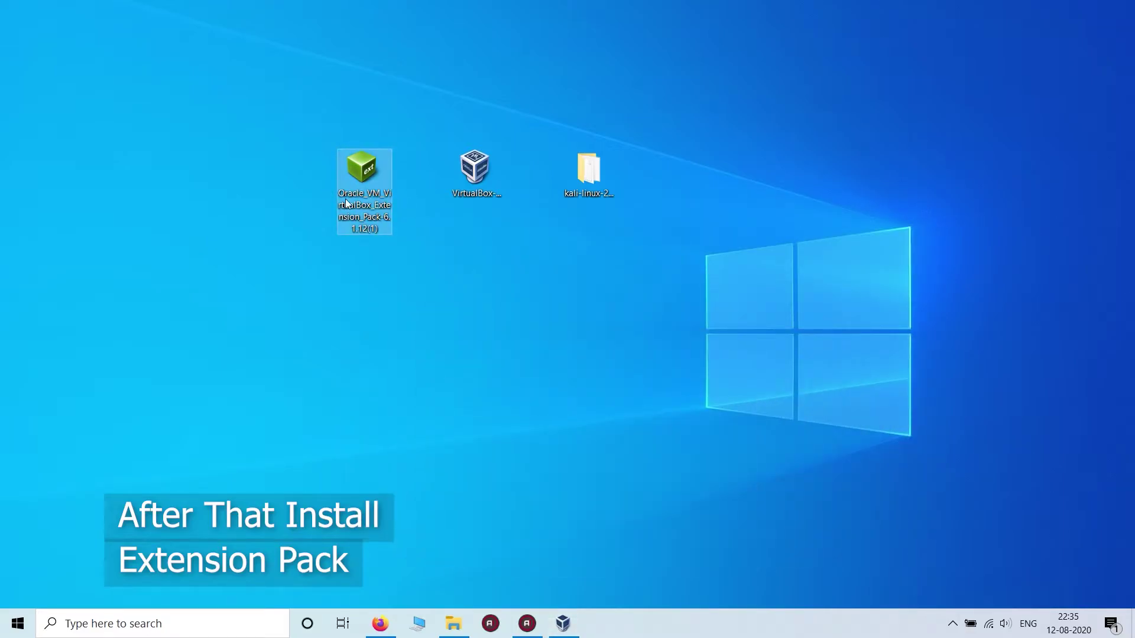
double_click(366, 206)
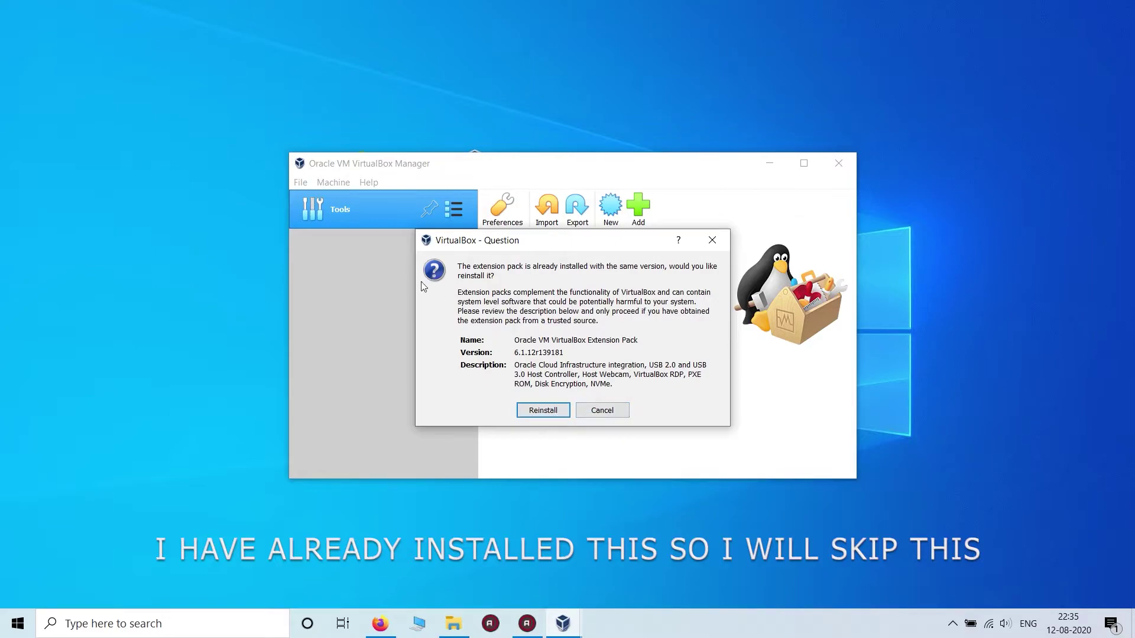
click(619, 411)
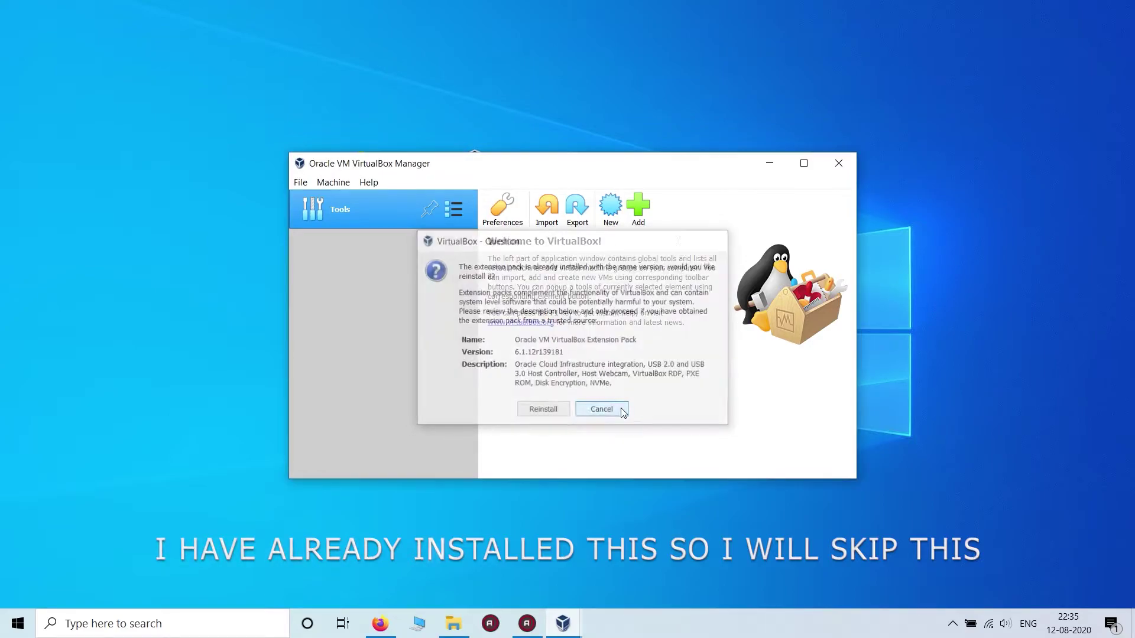
Step: Start a virtual appliance import from the local file system and load kali-linux-2020.2a-vbox-amd64.ova from the kali-linux-2020-2a-vbox-amd64-ova desktop folder
click(839, 163)
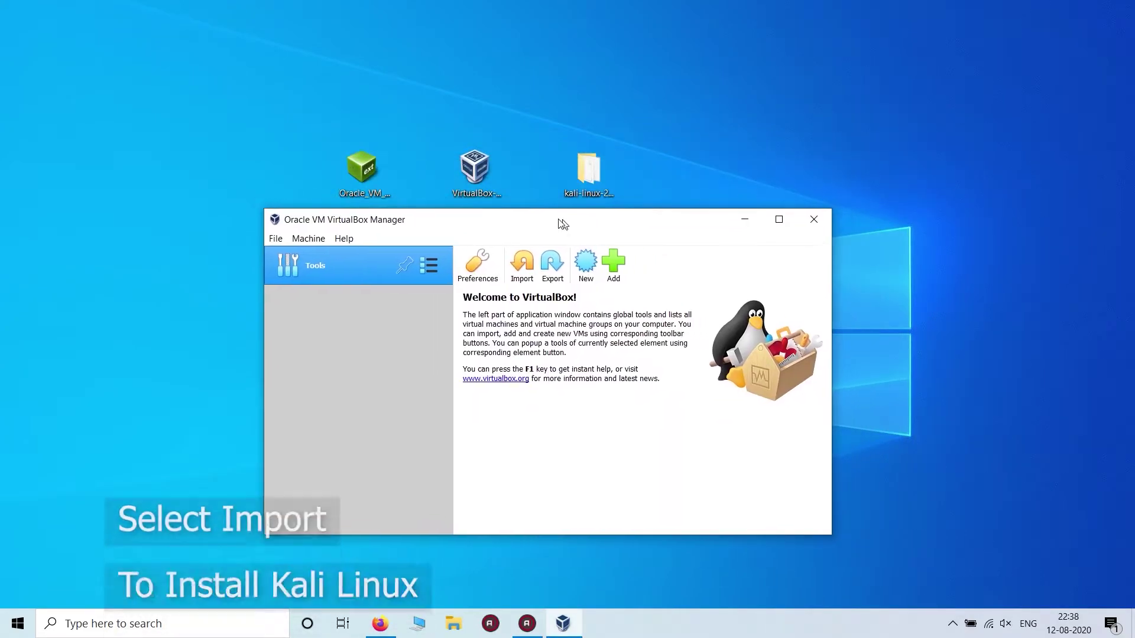
click(528, 270)
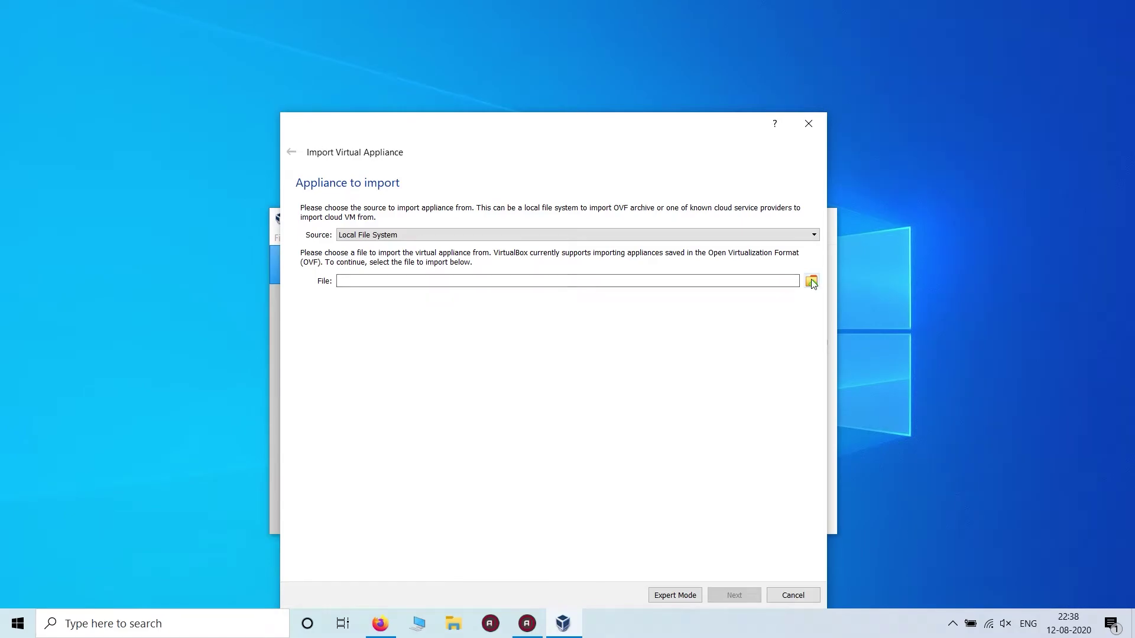
click(811, 282)
click(336, 229)
double_click(467, 220)
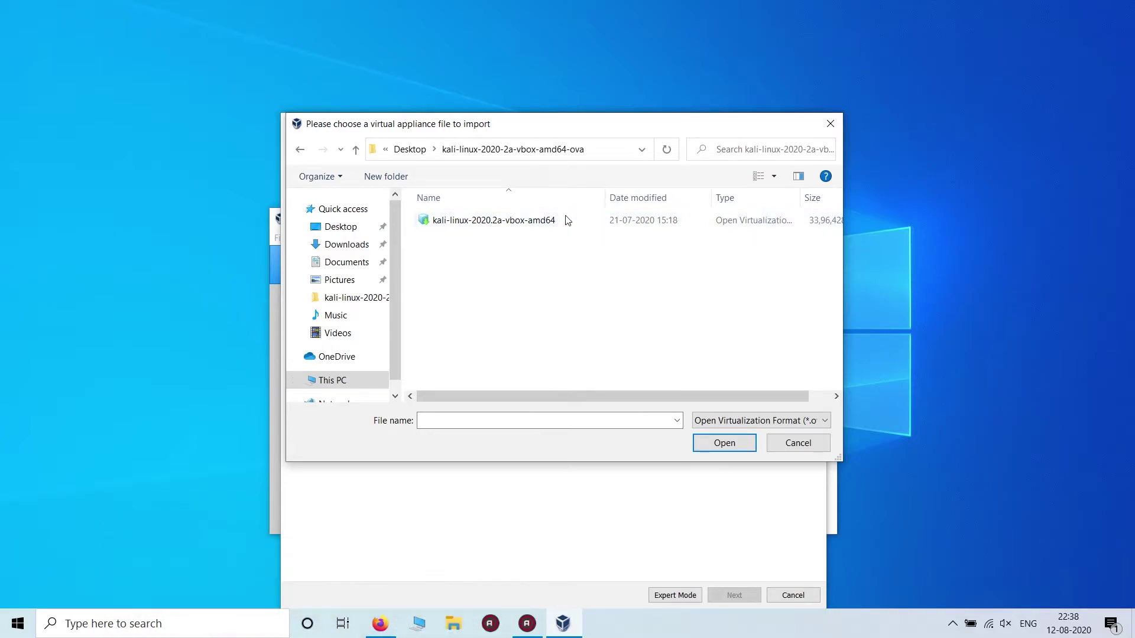
double_click(546, 221)
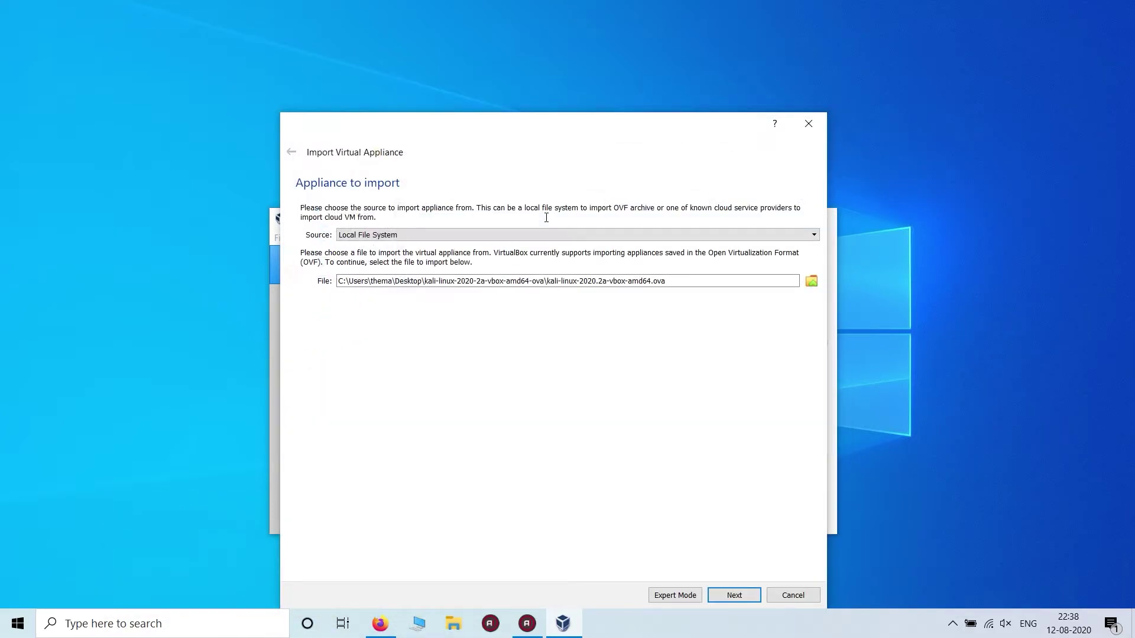
click(733, 595)
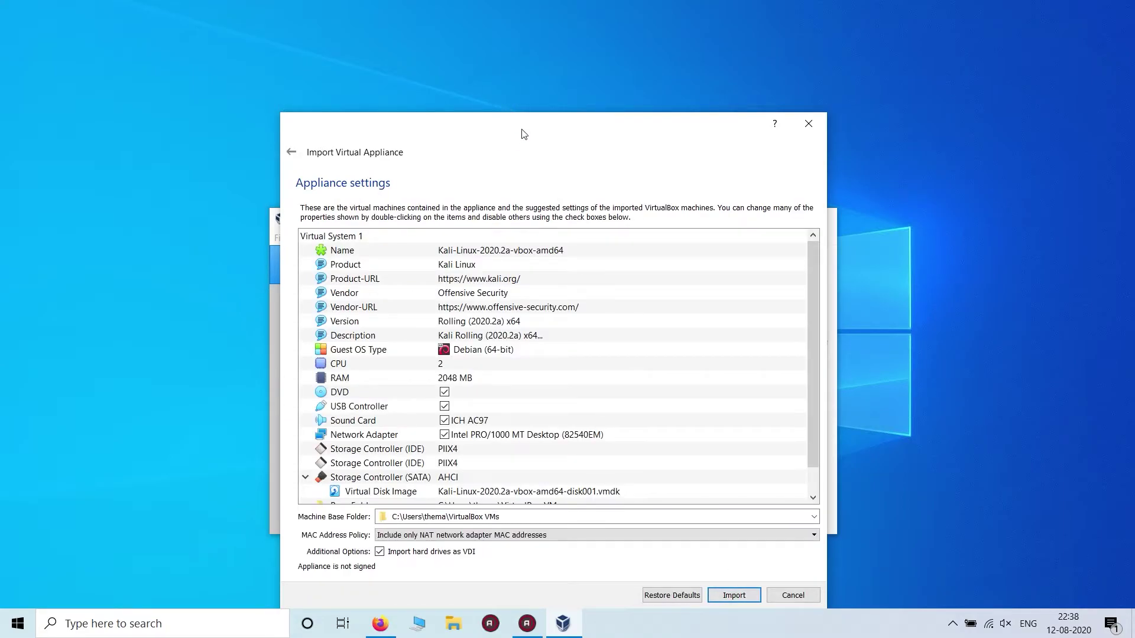
drag(524, 134, 509, 78)
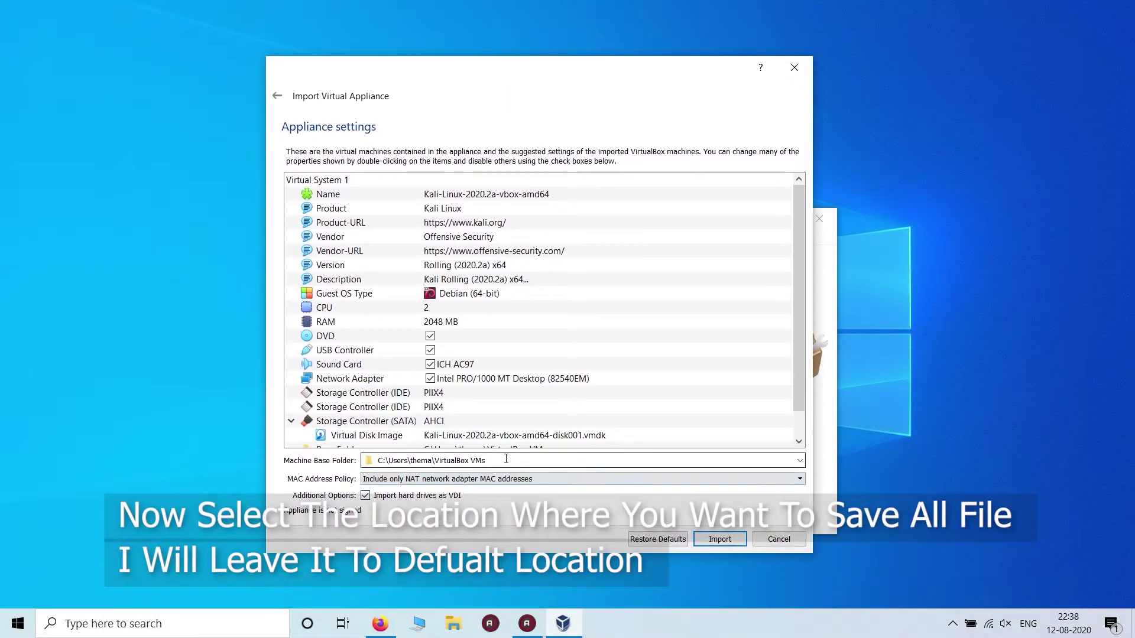
click(800, 461)
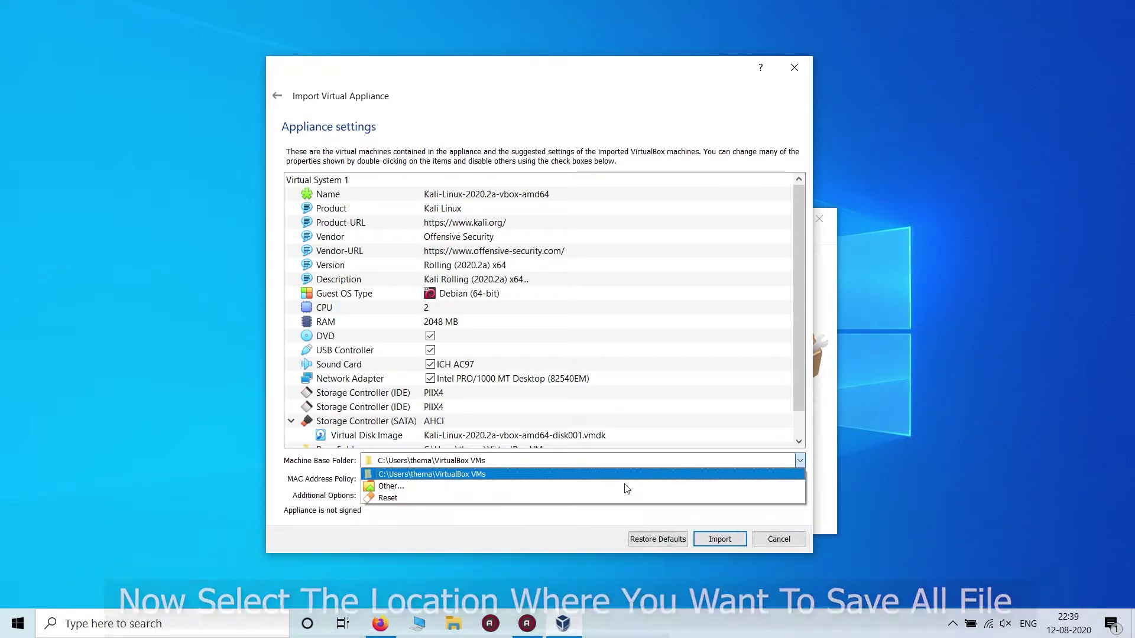
click(627, 487)
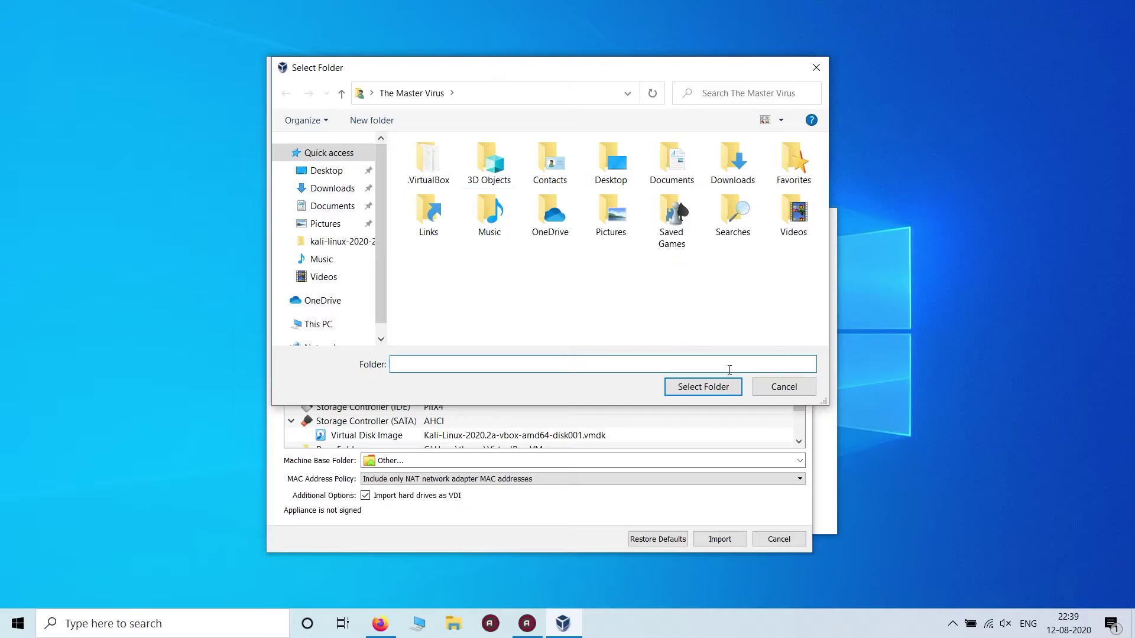
click(763, 388)
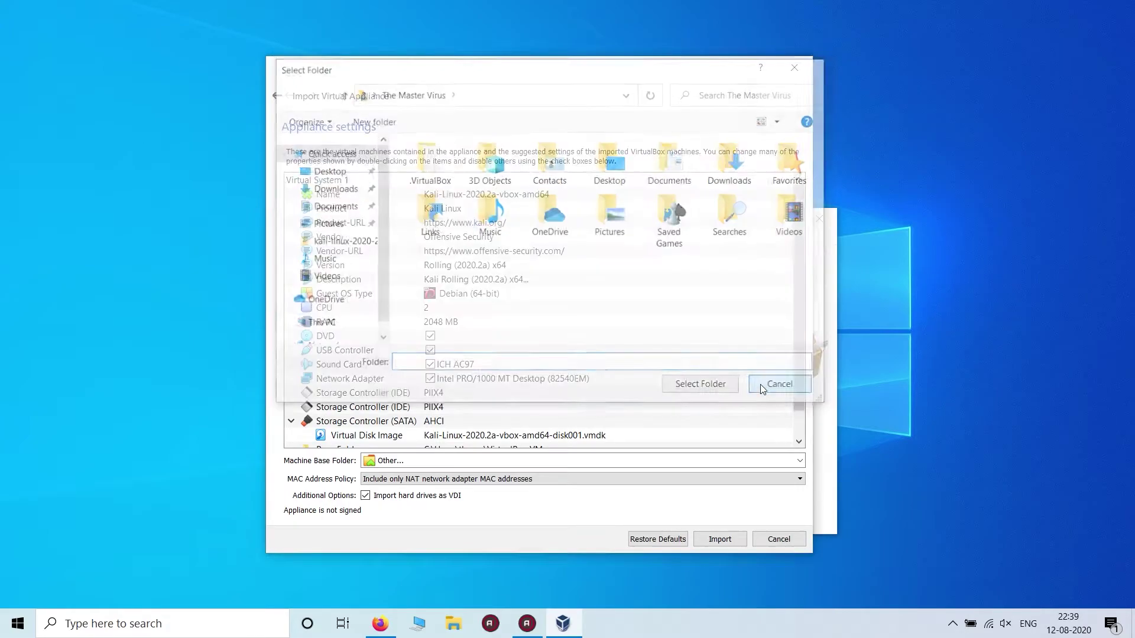
Step: Import the Kali-Linux-2020.2a-vbox-amd64 appliance into the default machine base folder and agree to its software license
click(717, 539)
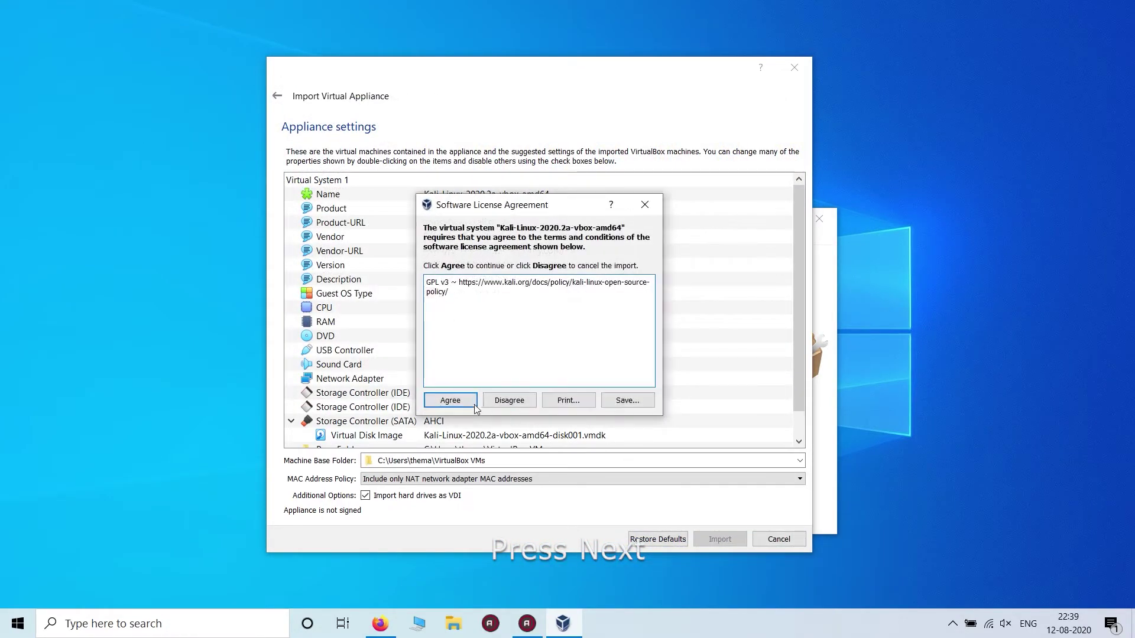
click(450, 401)
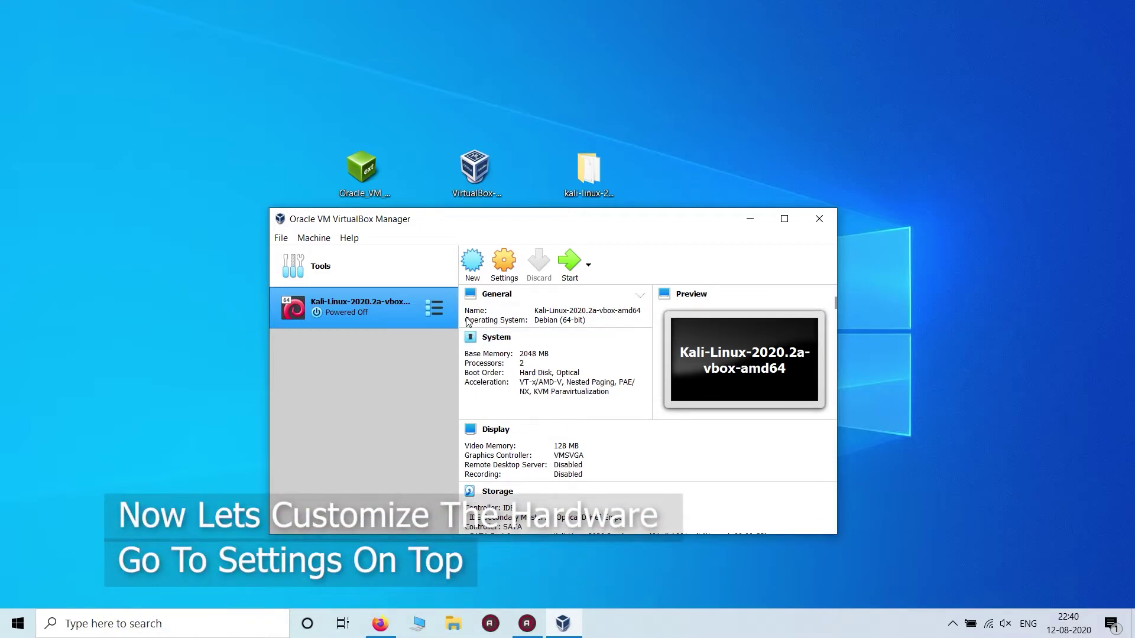
Step: Set the Kali virtual machine's processor count to 4 in its system settings and save the change
click(502, 281)
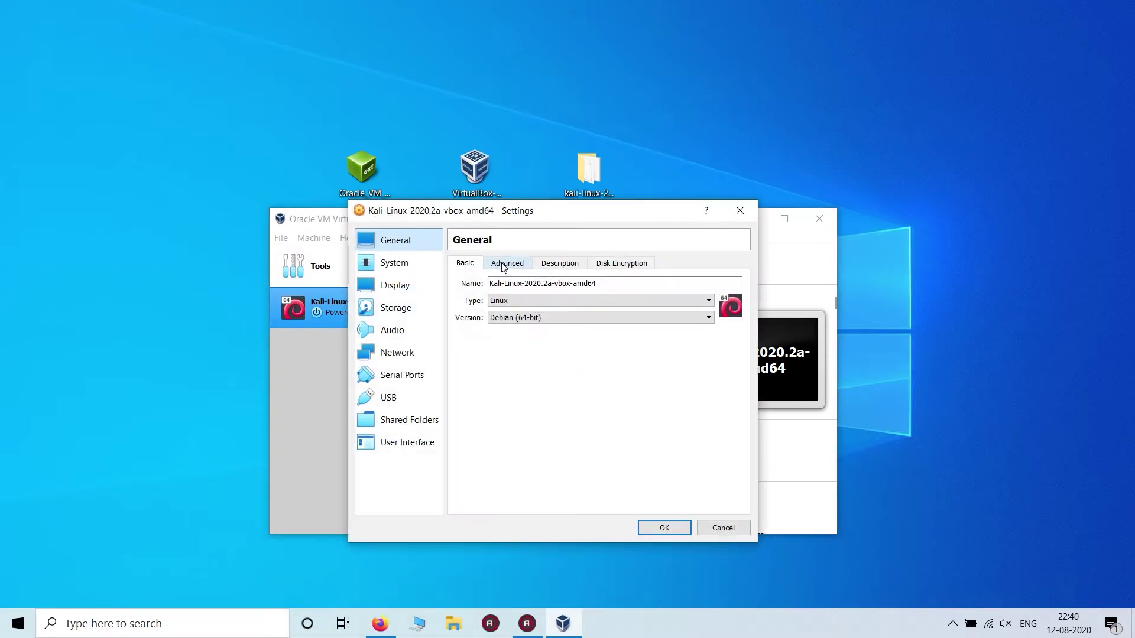
click(396, 265)
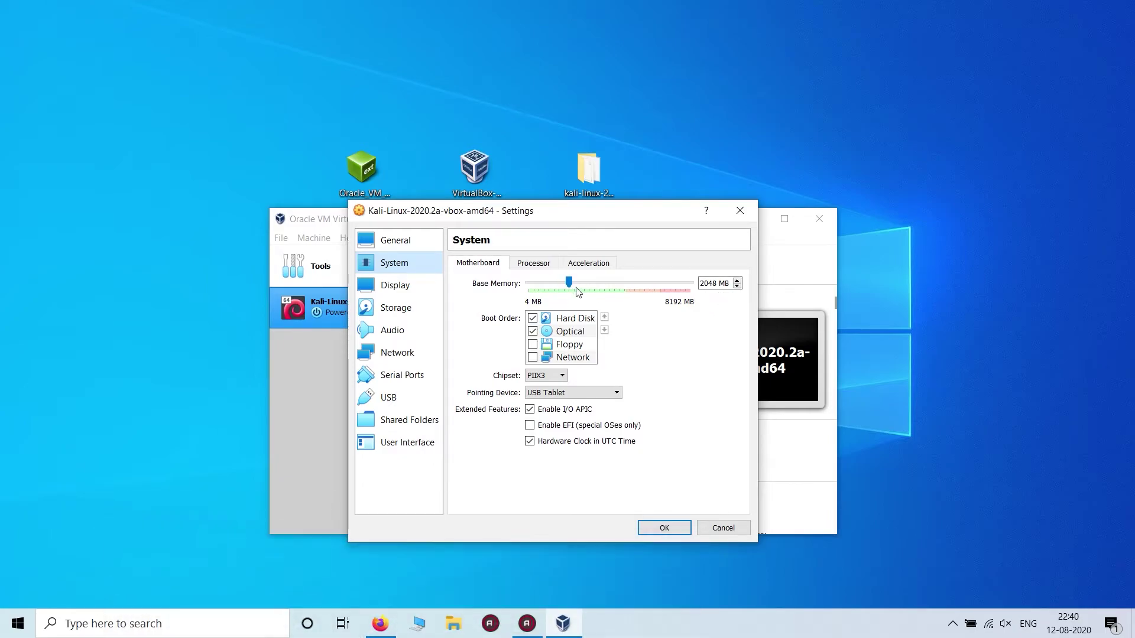
click(534, 263)
drag(544, 282, 571, 287)
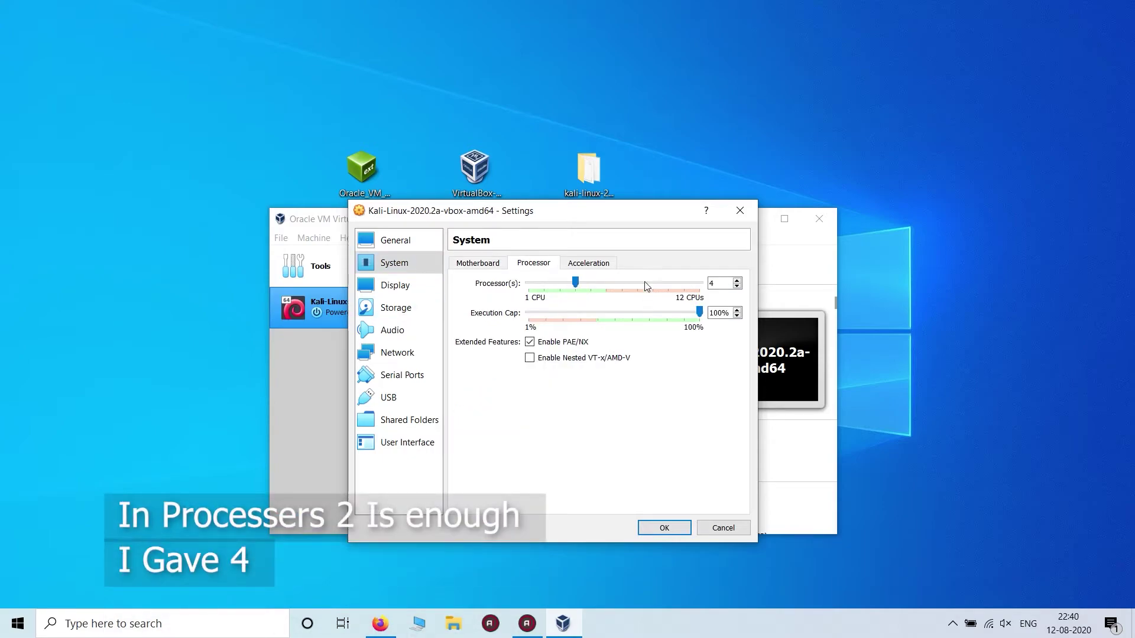
click(662, 527)
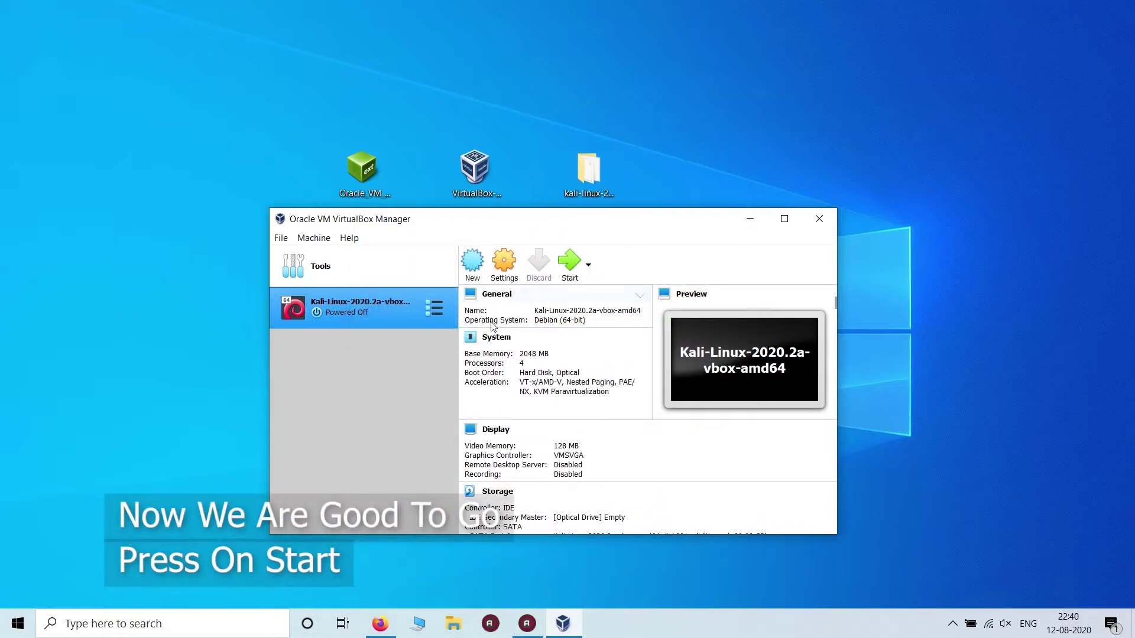
Step: Start the Kali virtual machine, maximize its window, dismiss the notifications and boot the Kali GNU/Linux entry
click(569, 260)
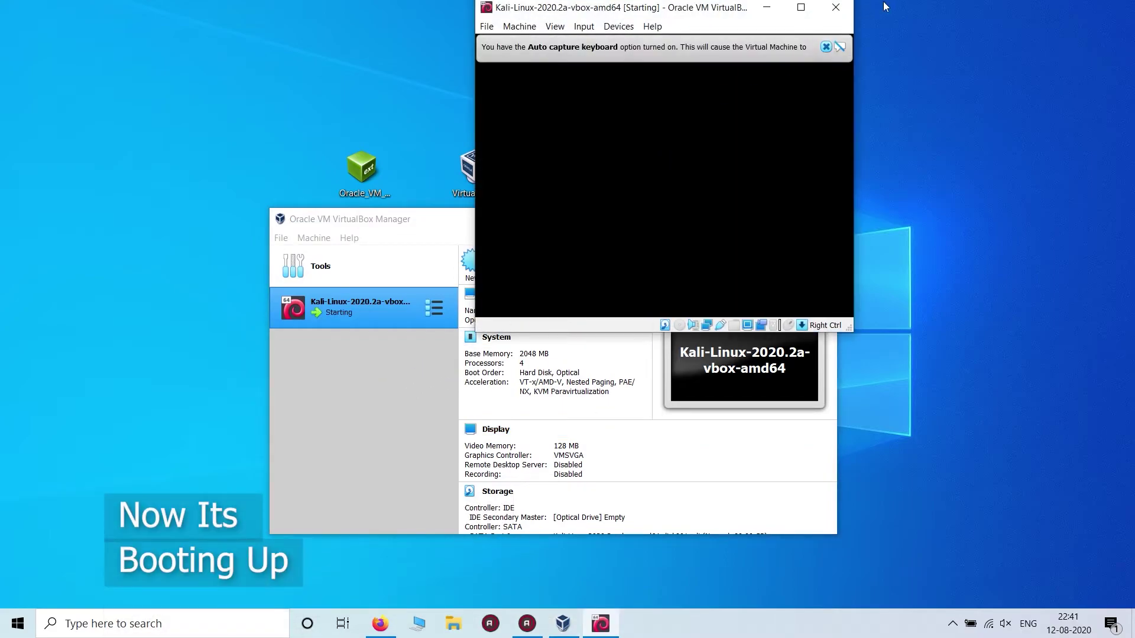
drag(745, 7, 625, 110)
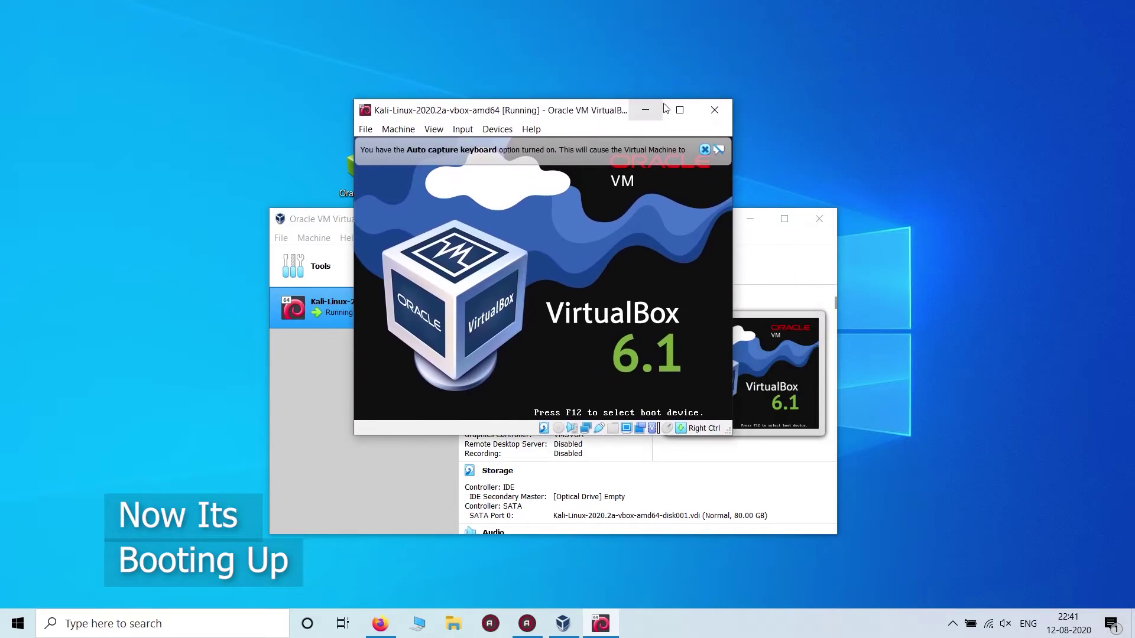
click(673, 107)
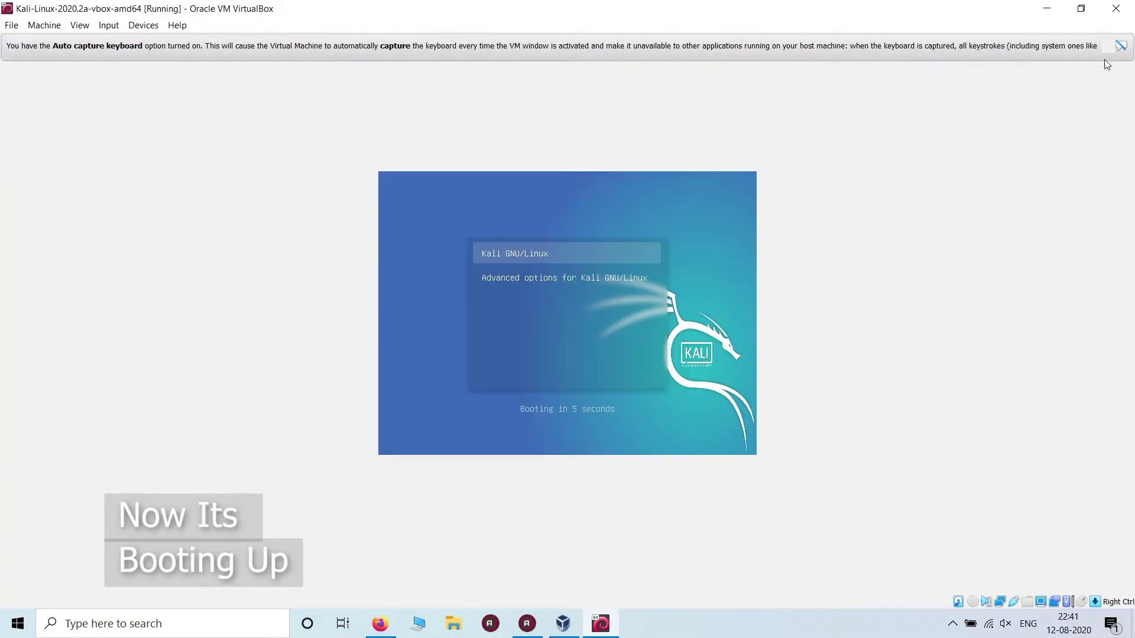
click(1107, 46)
key(Return)
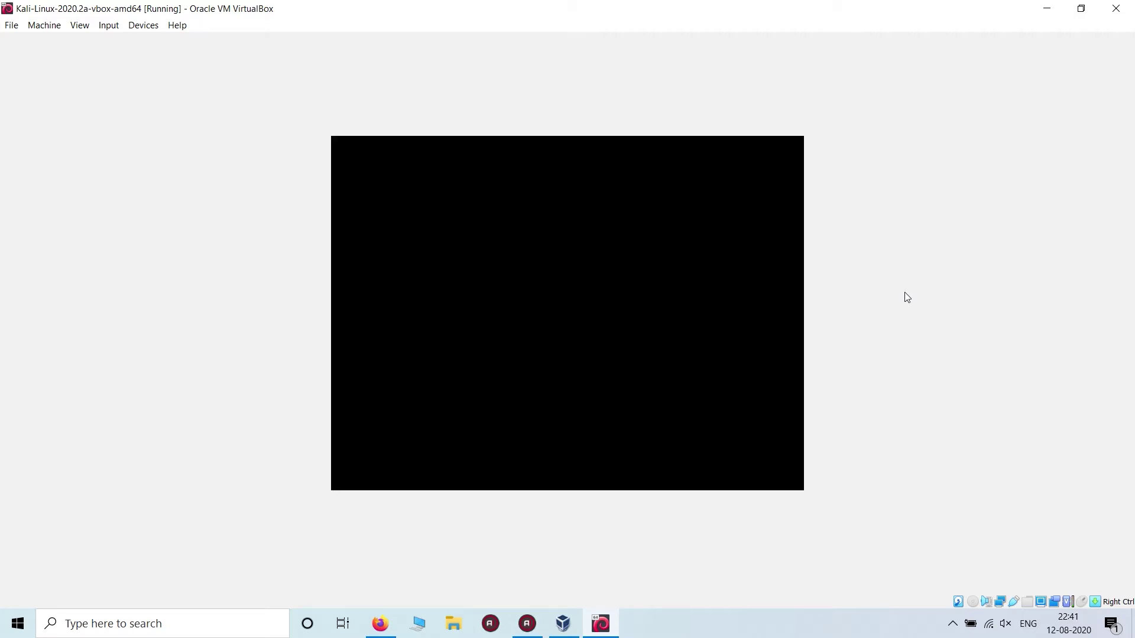
click(1107, 46)
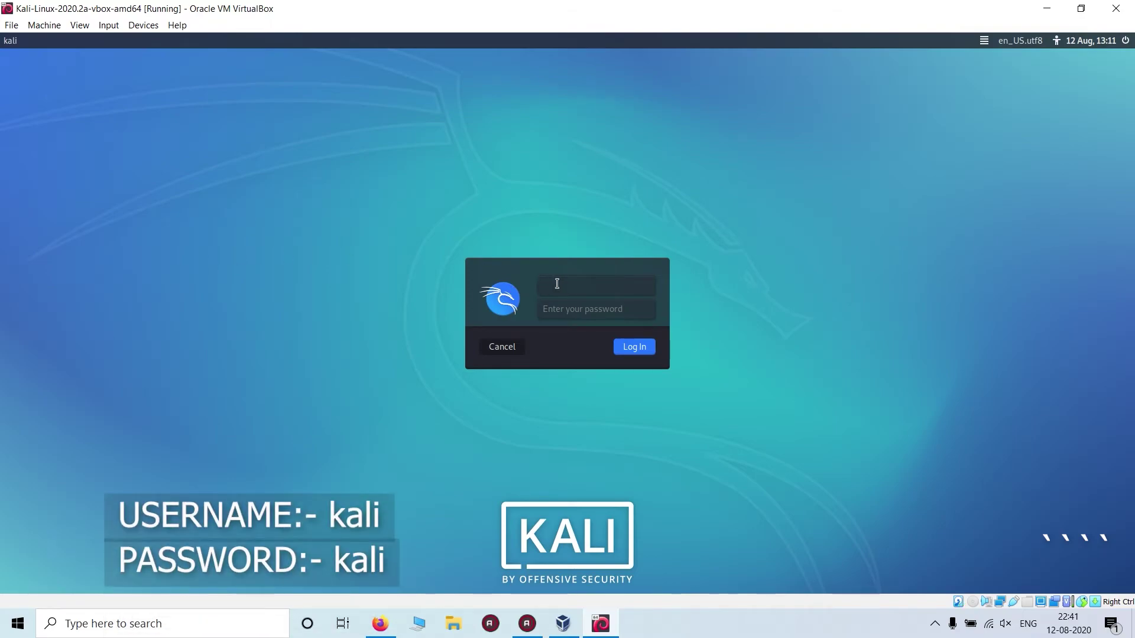
Step: Log in to Kali with the username kali and the account password
text(kali)
key(Tab)
text(ka)
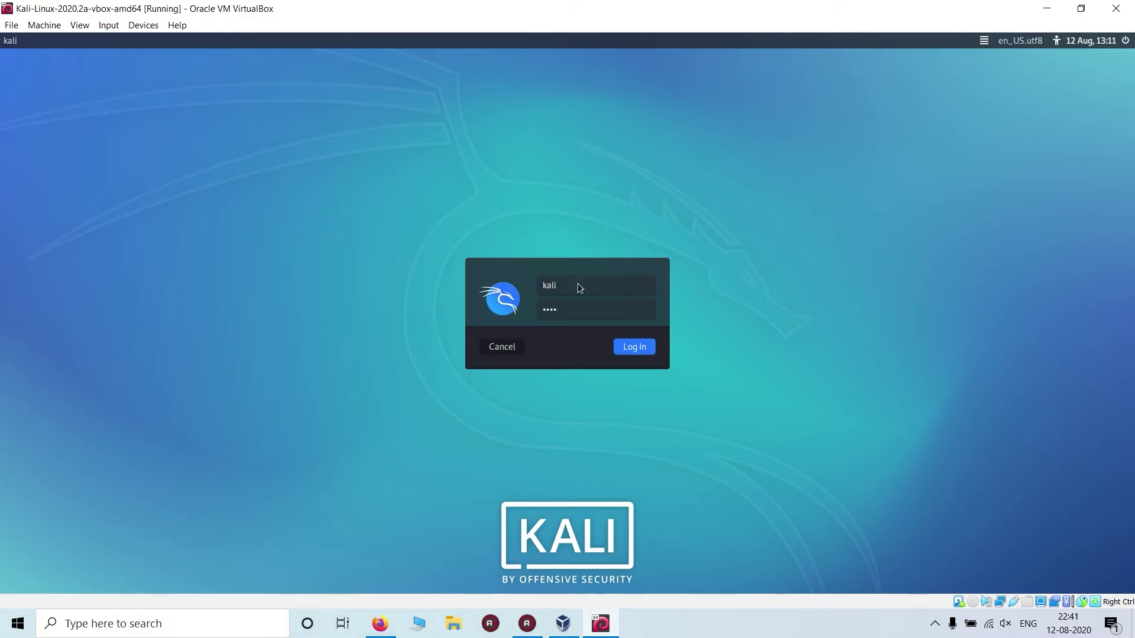
key(Return)
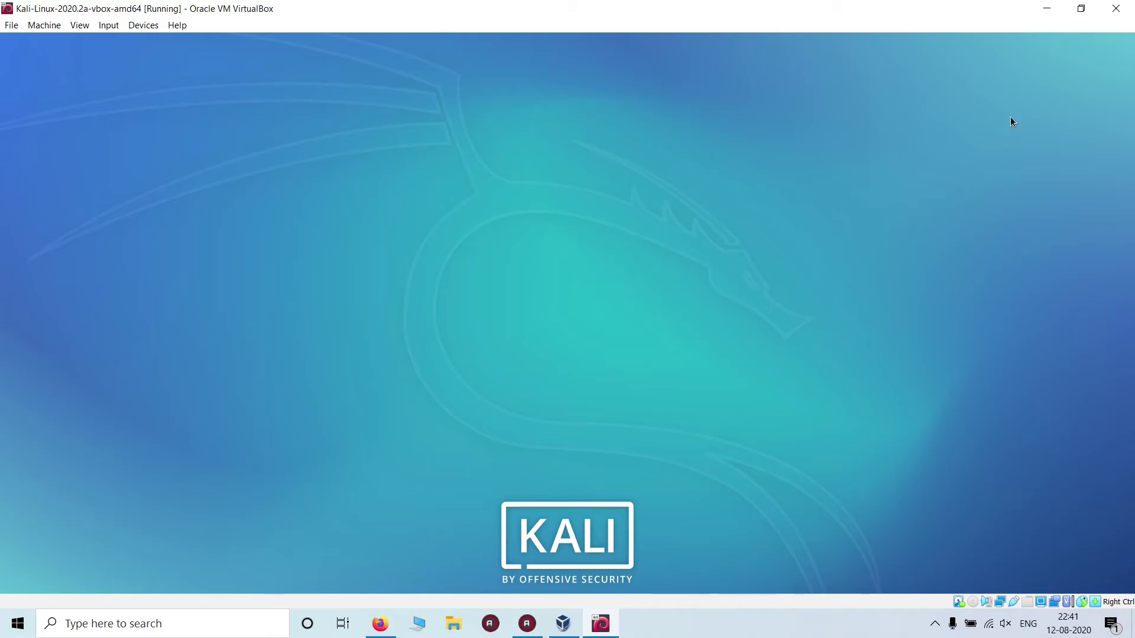
Step: Restore and re-maximize the virtual machine window to refit the display, and switch it to full-screen mode
click(1082, 8)
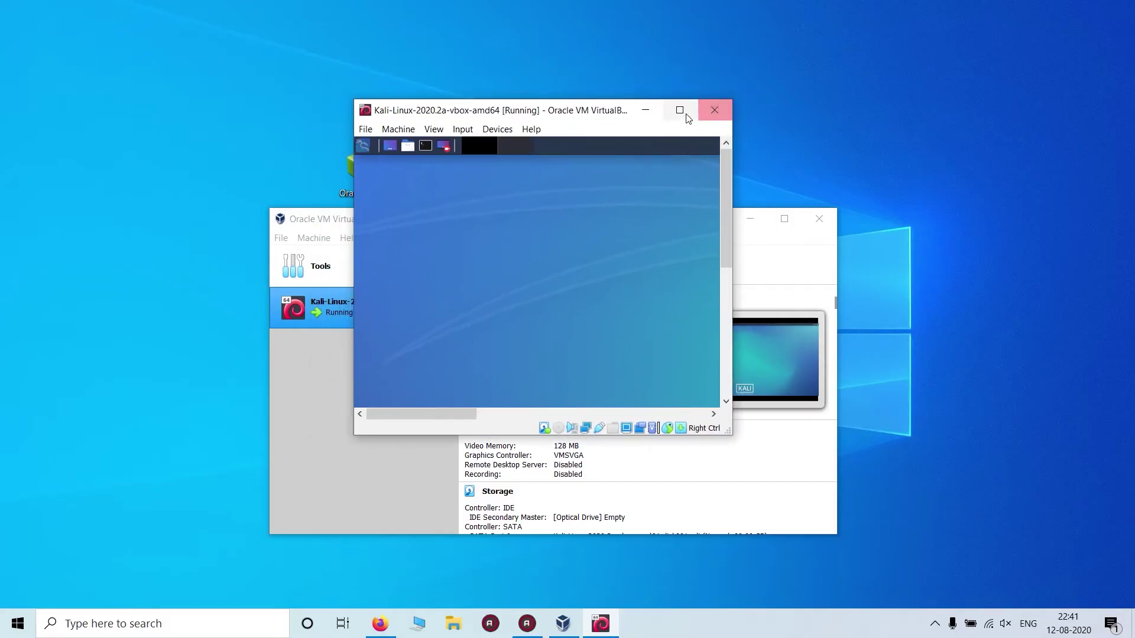
click(680, 111)
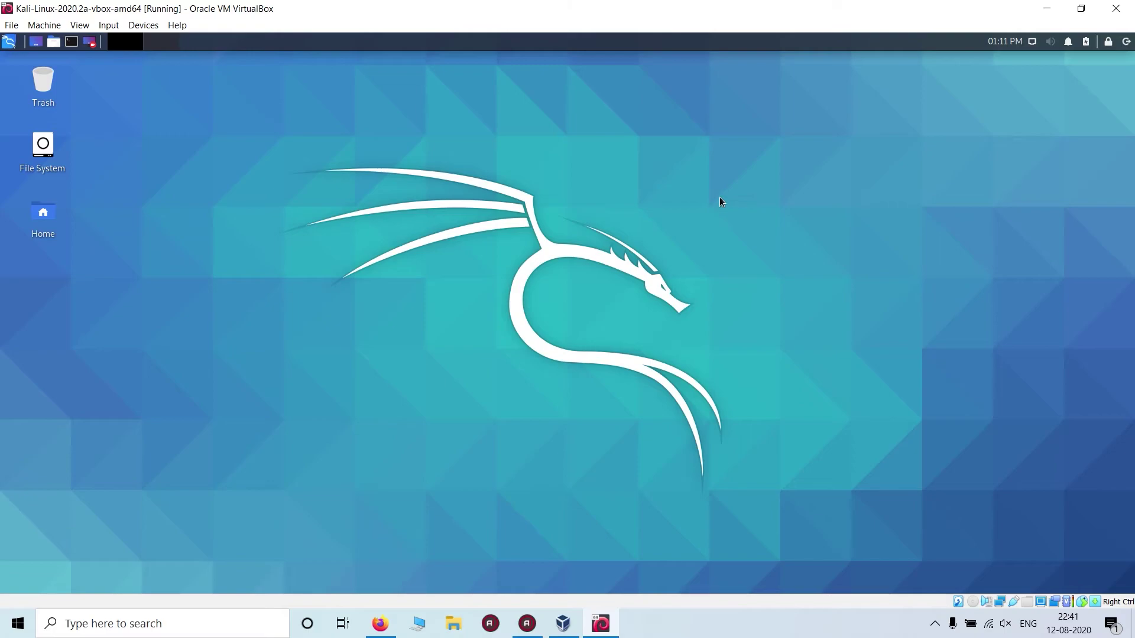
key(Control_R+f)
click(540, 370)
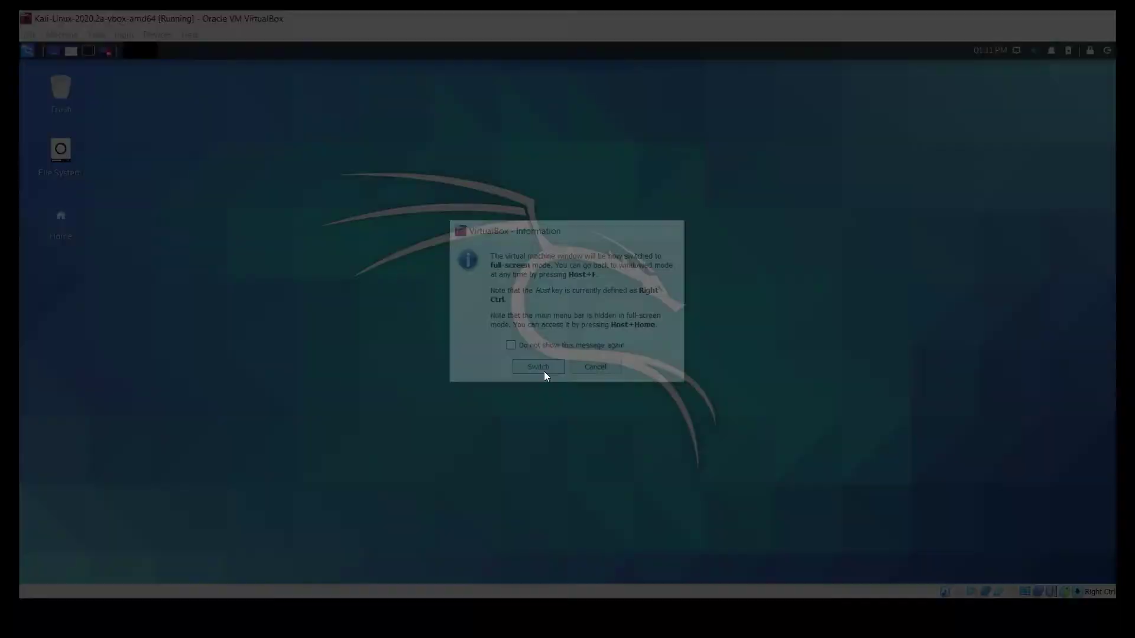
right_click(511, 203)
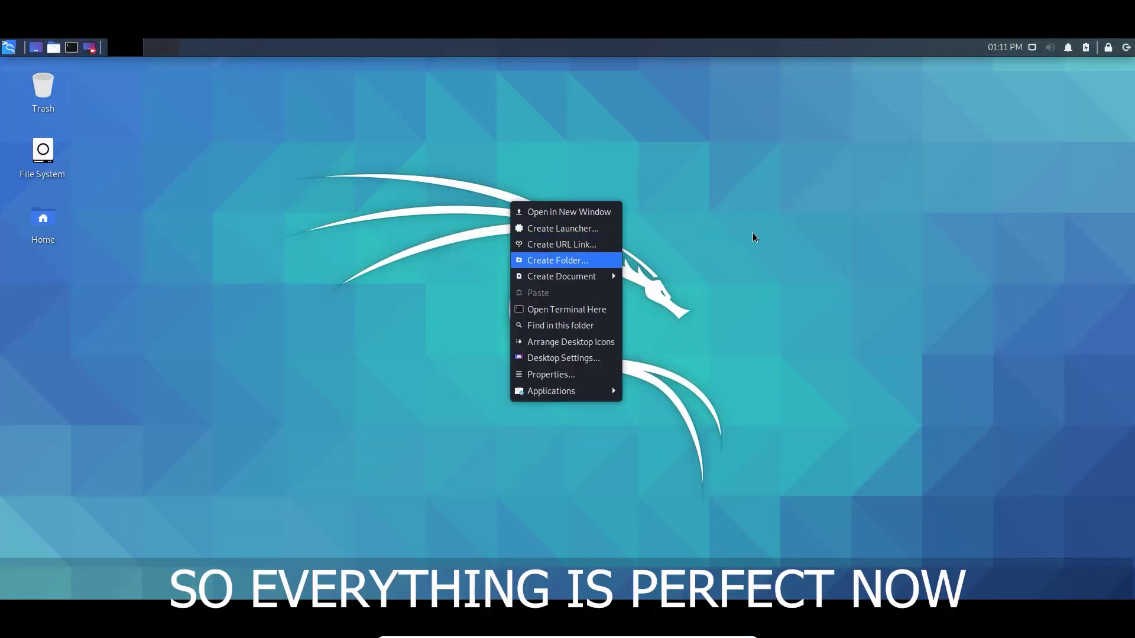
click(121, 115)
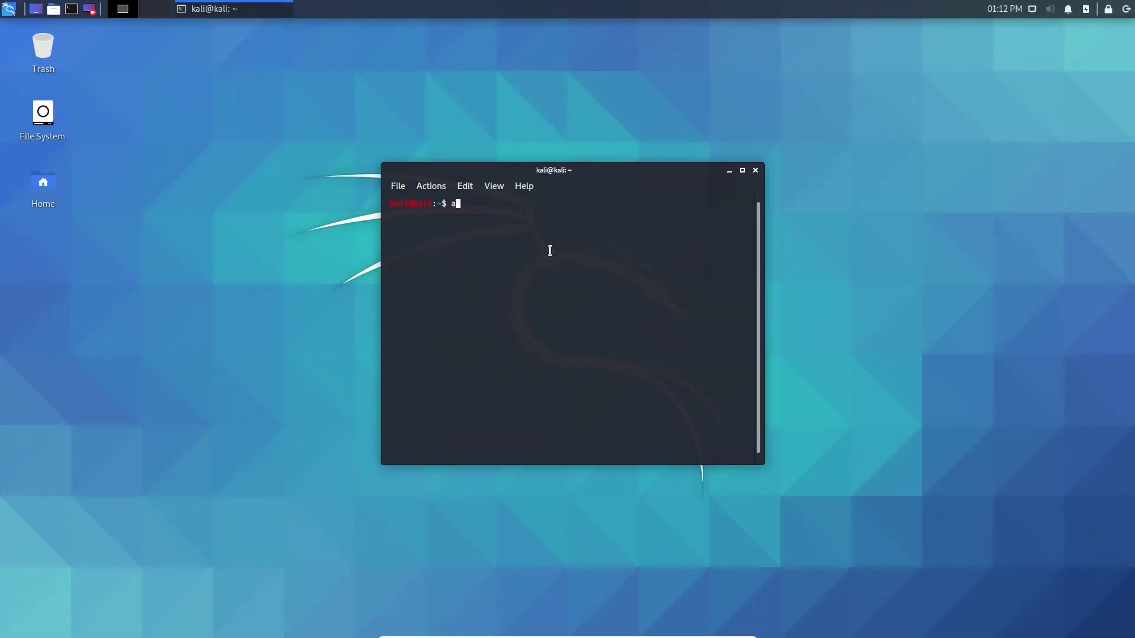
Step: Run sudo apt-get update in a Kali terminal and enter the sudo password
text(sudo a)
text(pt-ge)
text(et)
text( updatr)
key(Return)
text(kali)
key(Return)
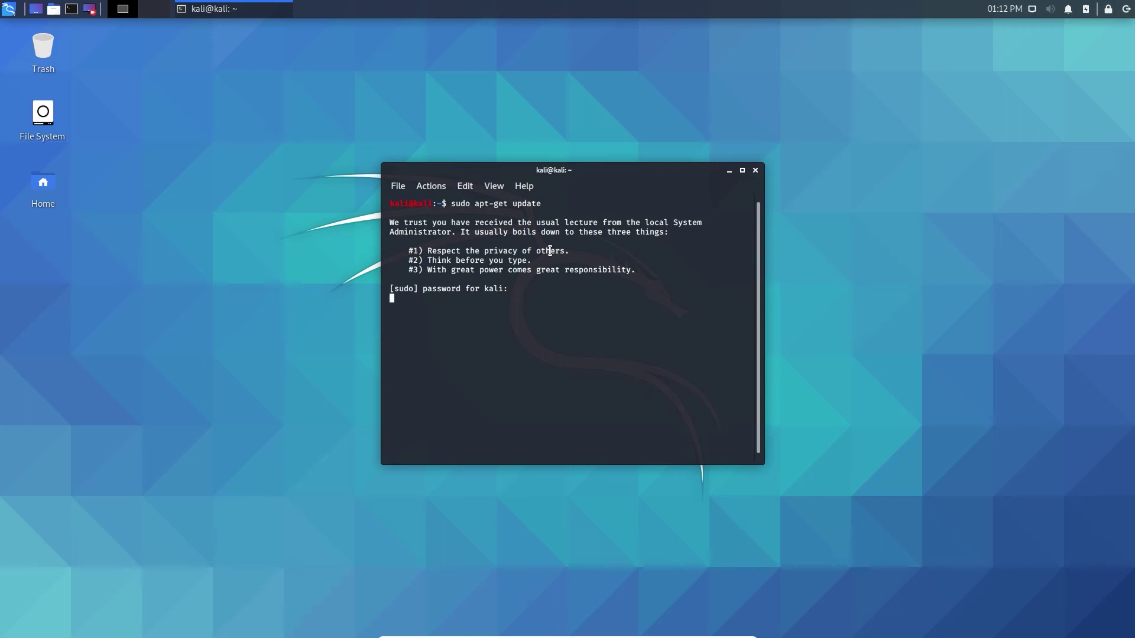